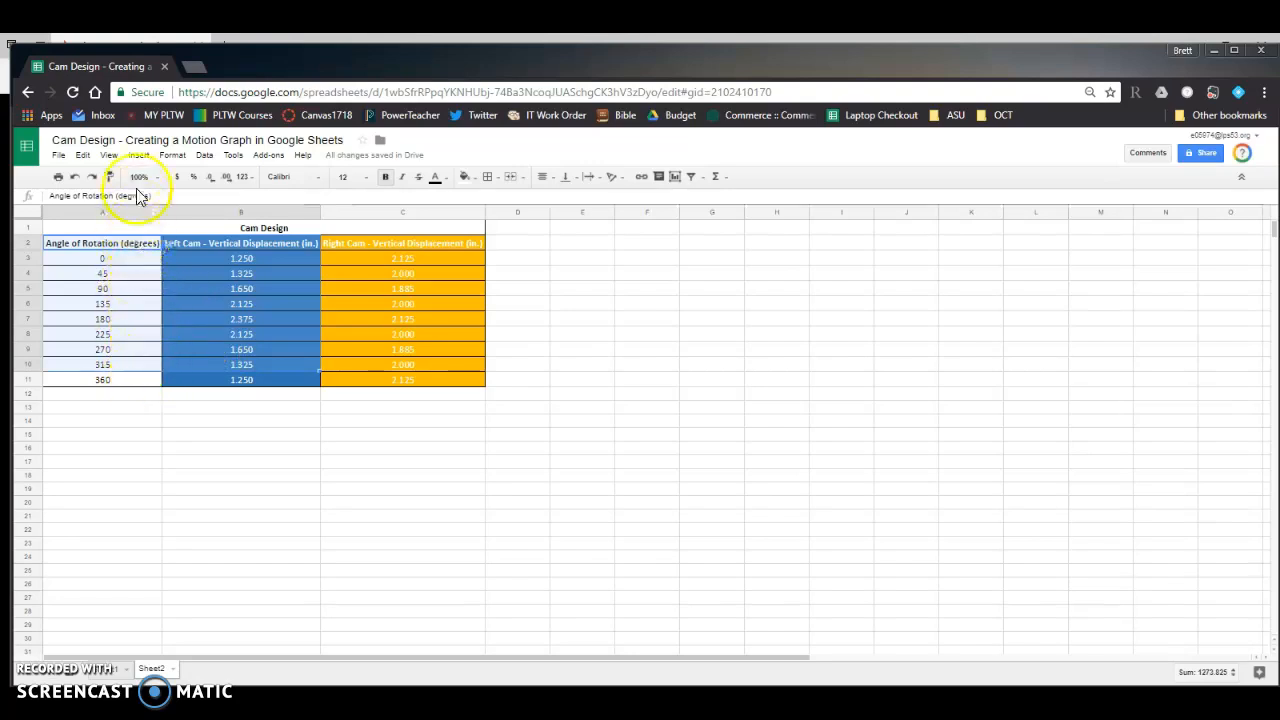
- Insert a chart from the selected angle and left cam displacement data and make it a radar chart
click(139, 156)
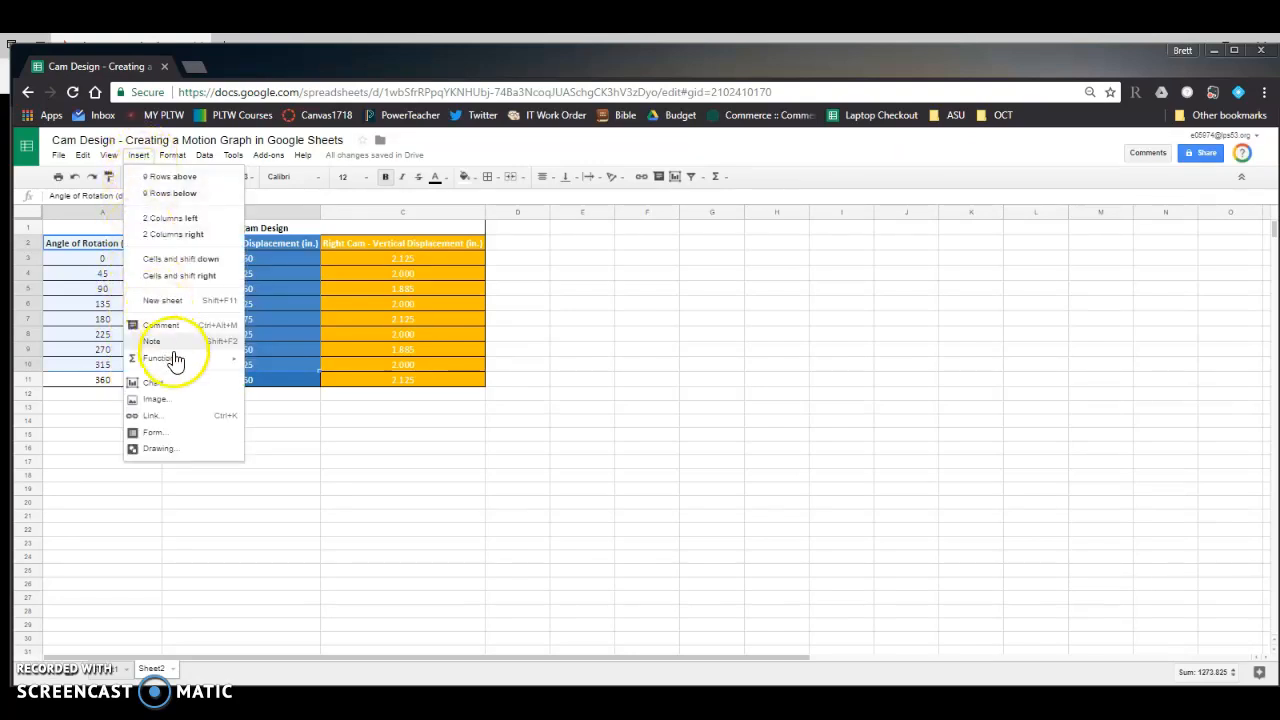
click(185, 385)
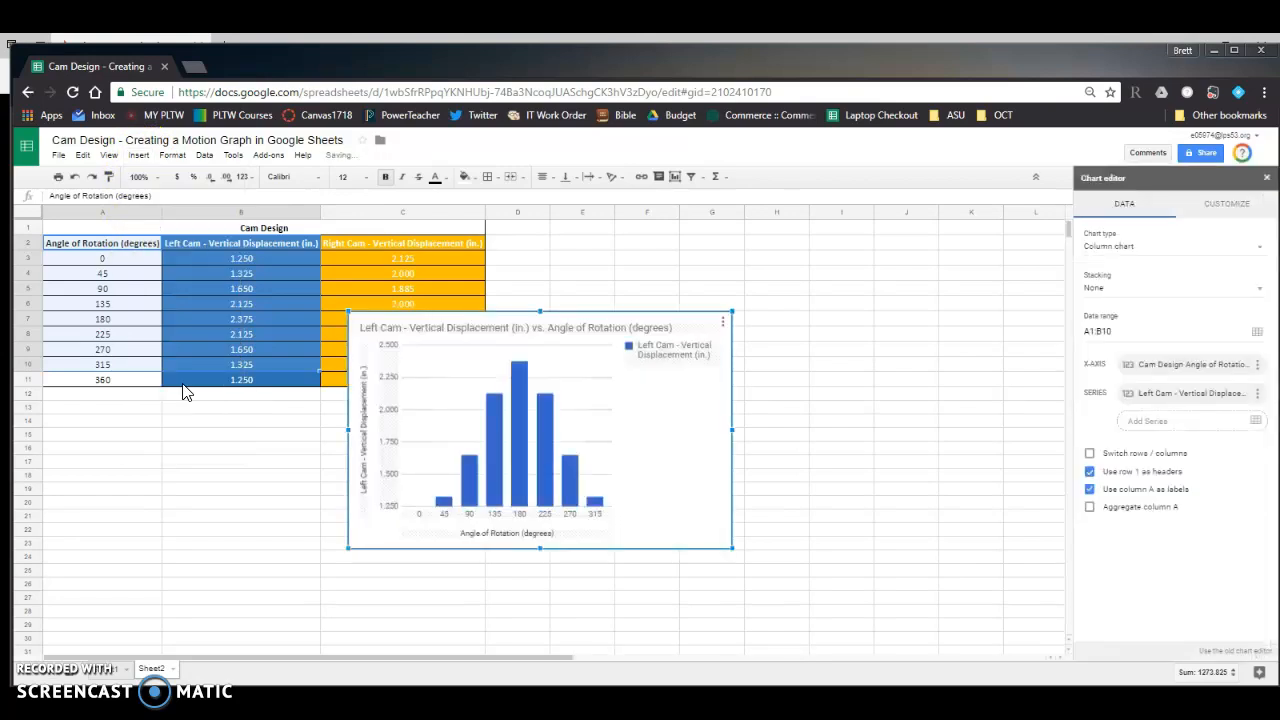
mouse_move(466, 496)
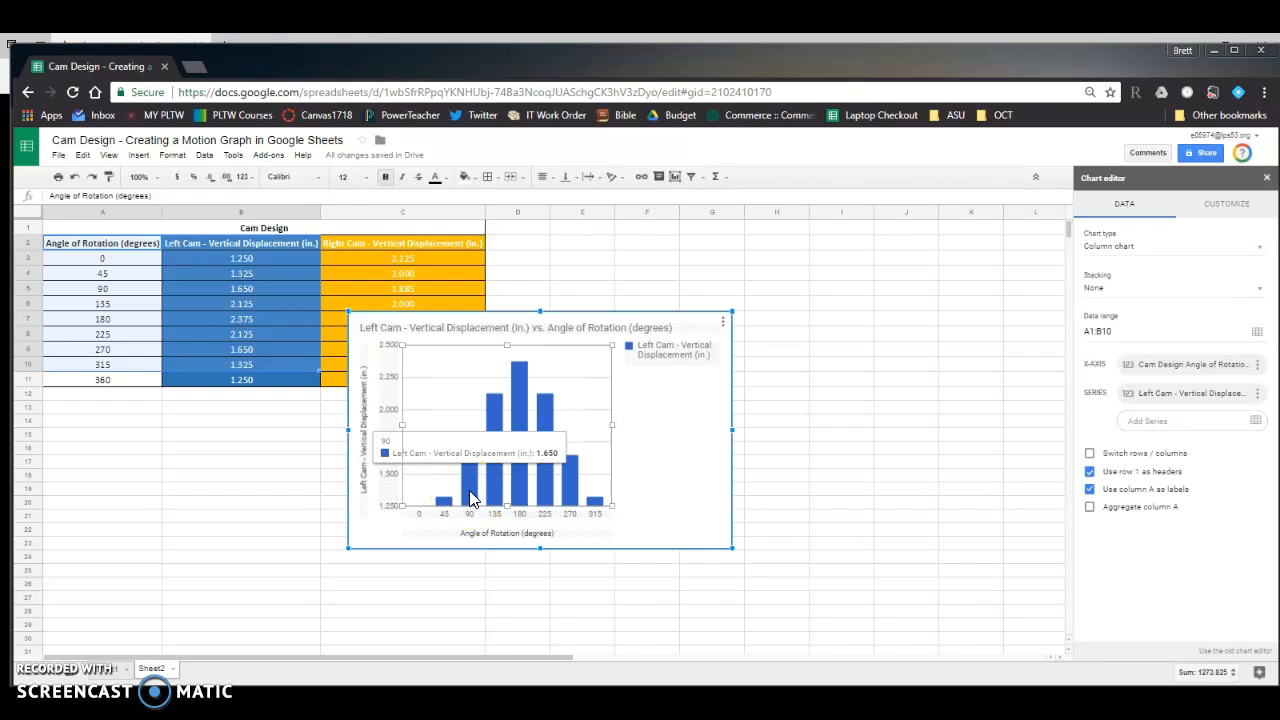
click(1172, 254)
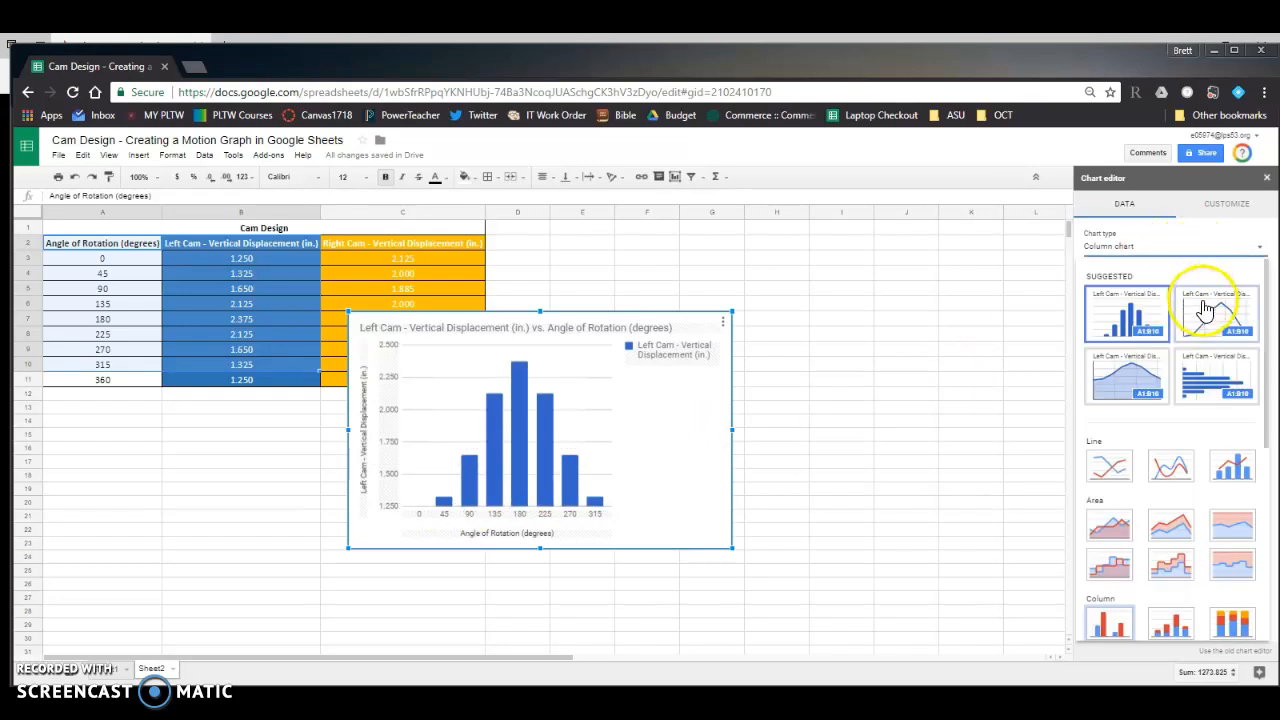
scroll(1205, 310, down, 5)
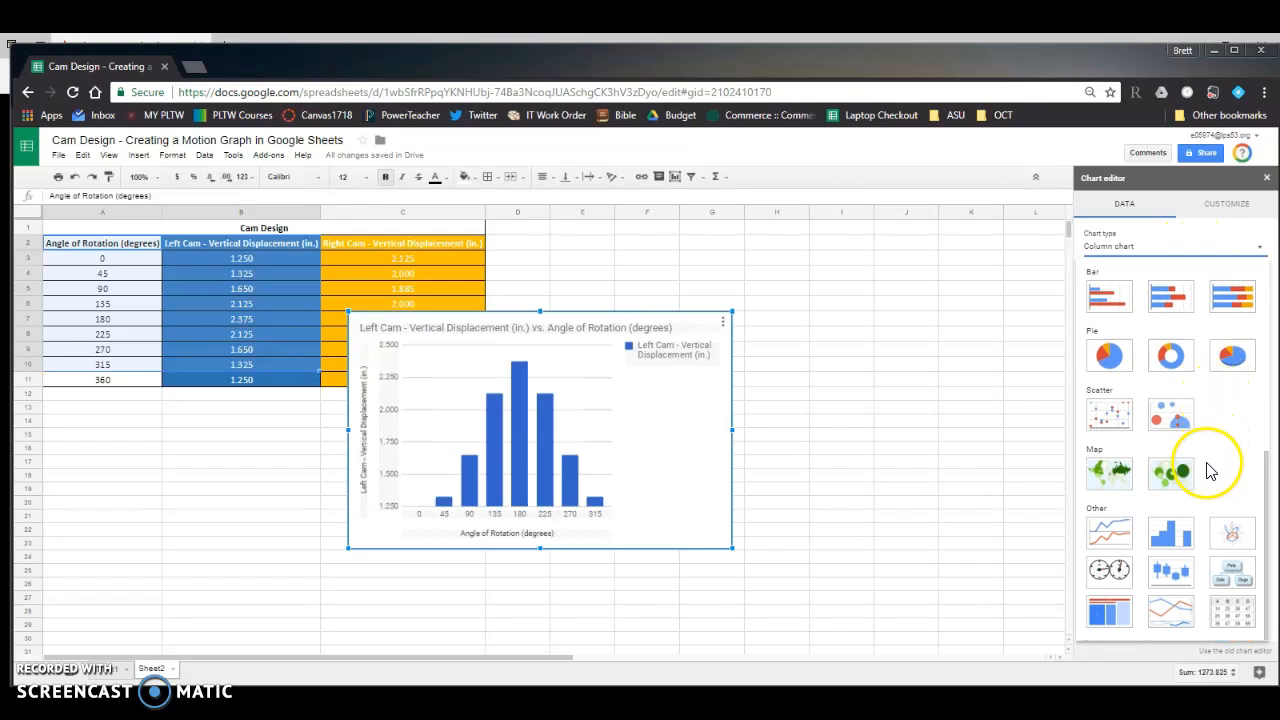
click(1237, 546)
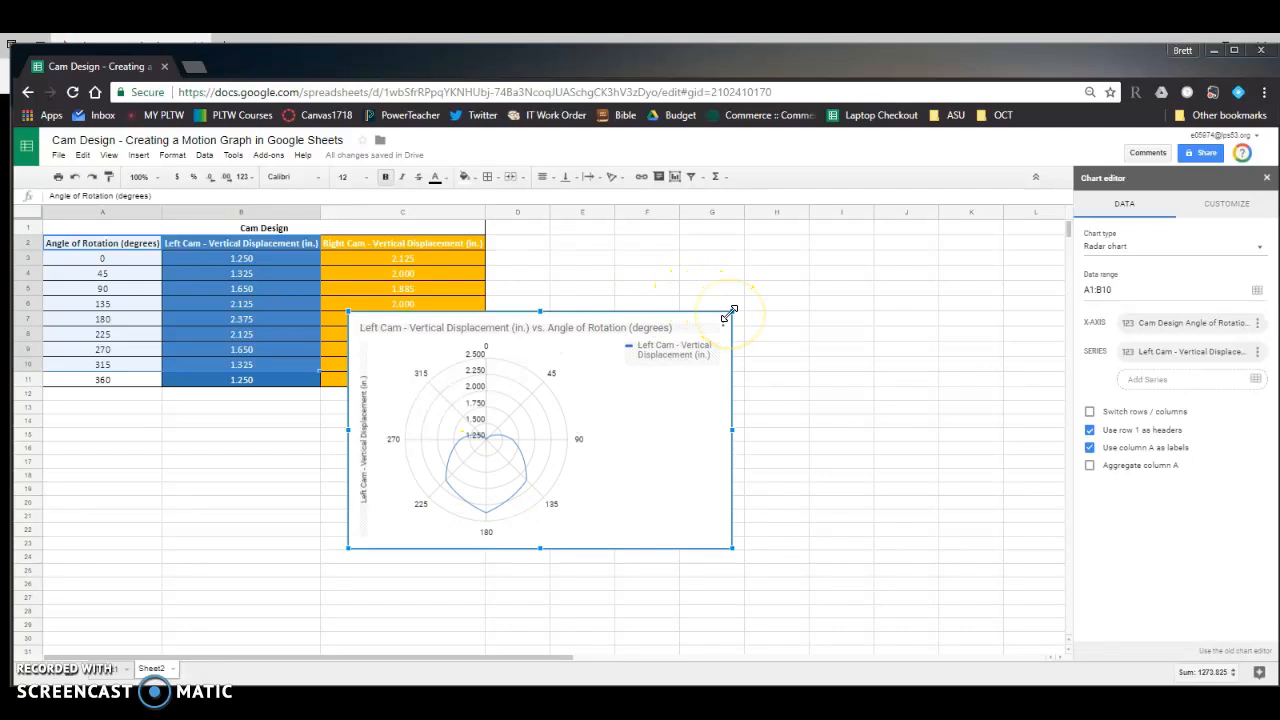
- Enlarge the left cam radar chart and move it beside the data table so no columns are covered
drag(730, 313, 853, 232)
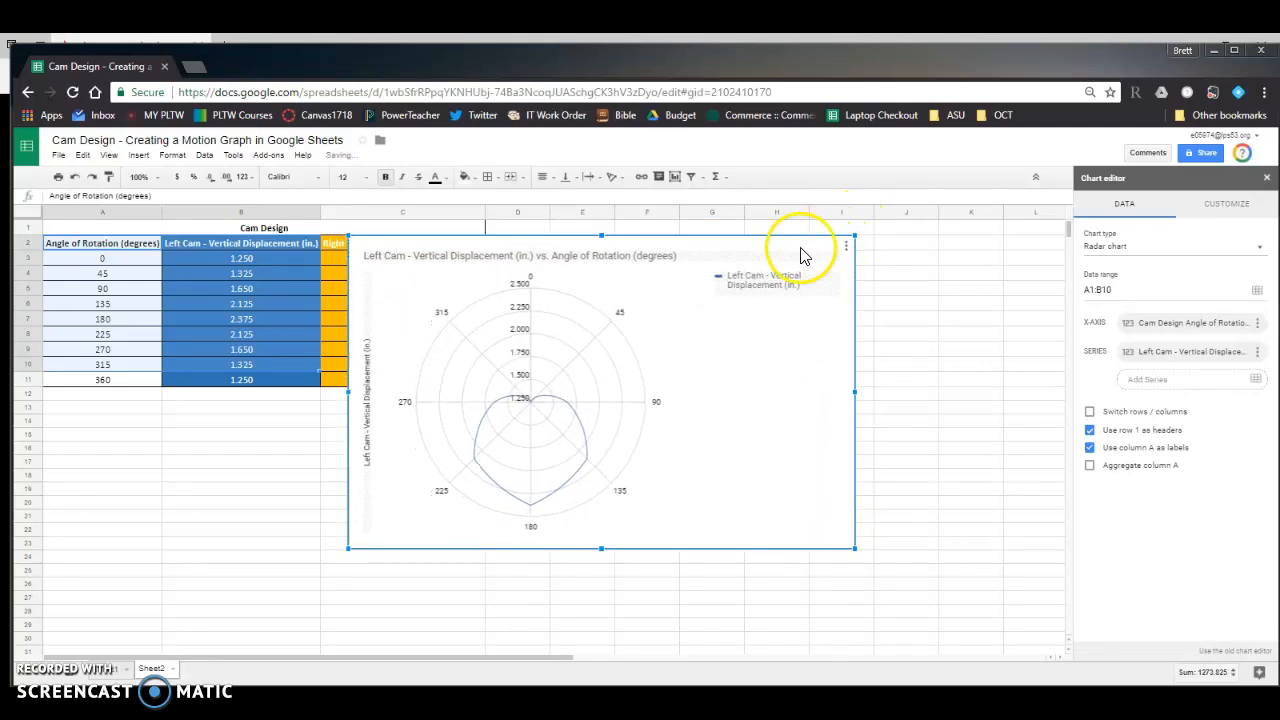
drag(771, 245, 910, 247)
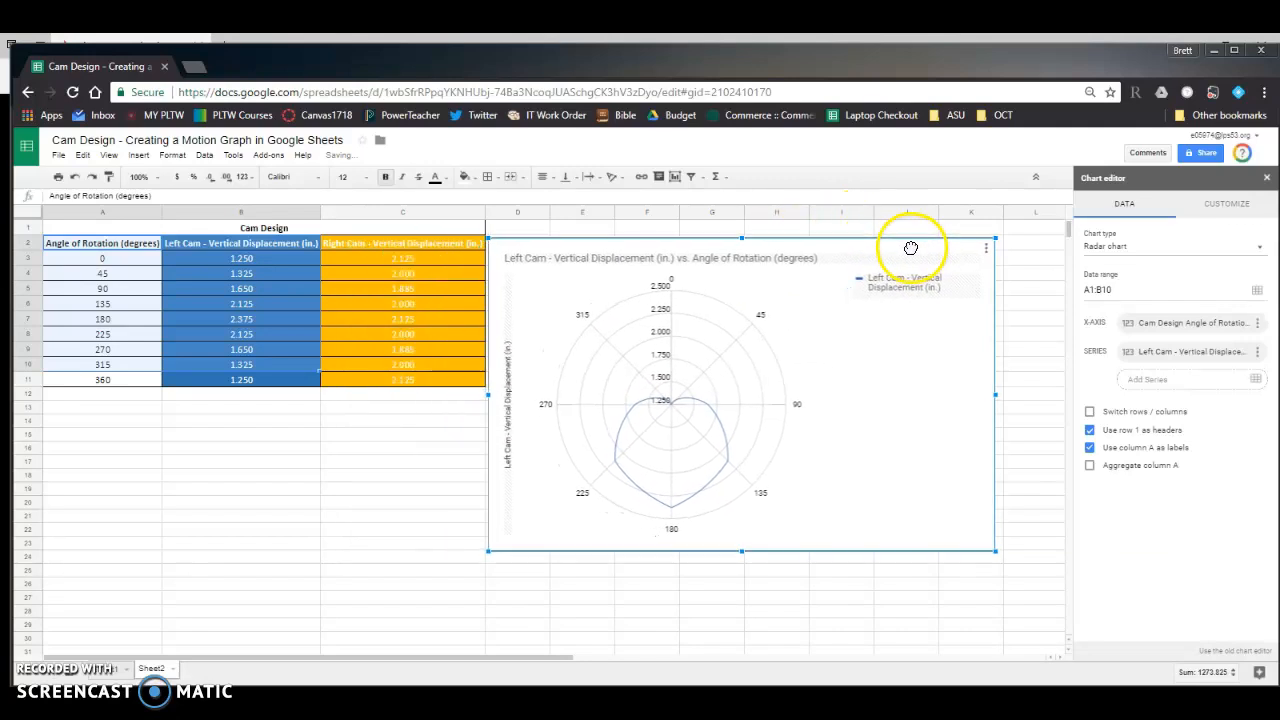
- Set the point size of the left cam series to 4px
click(1228, 210)
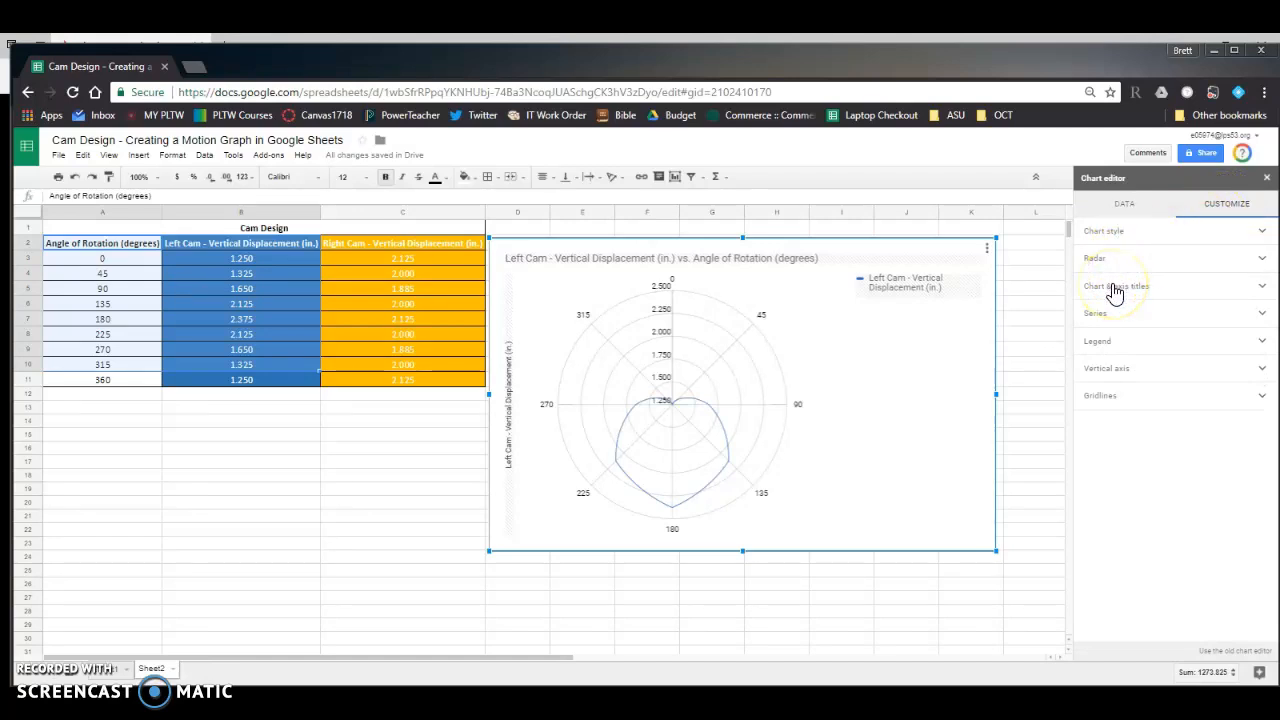
click(1101, 316)
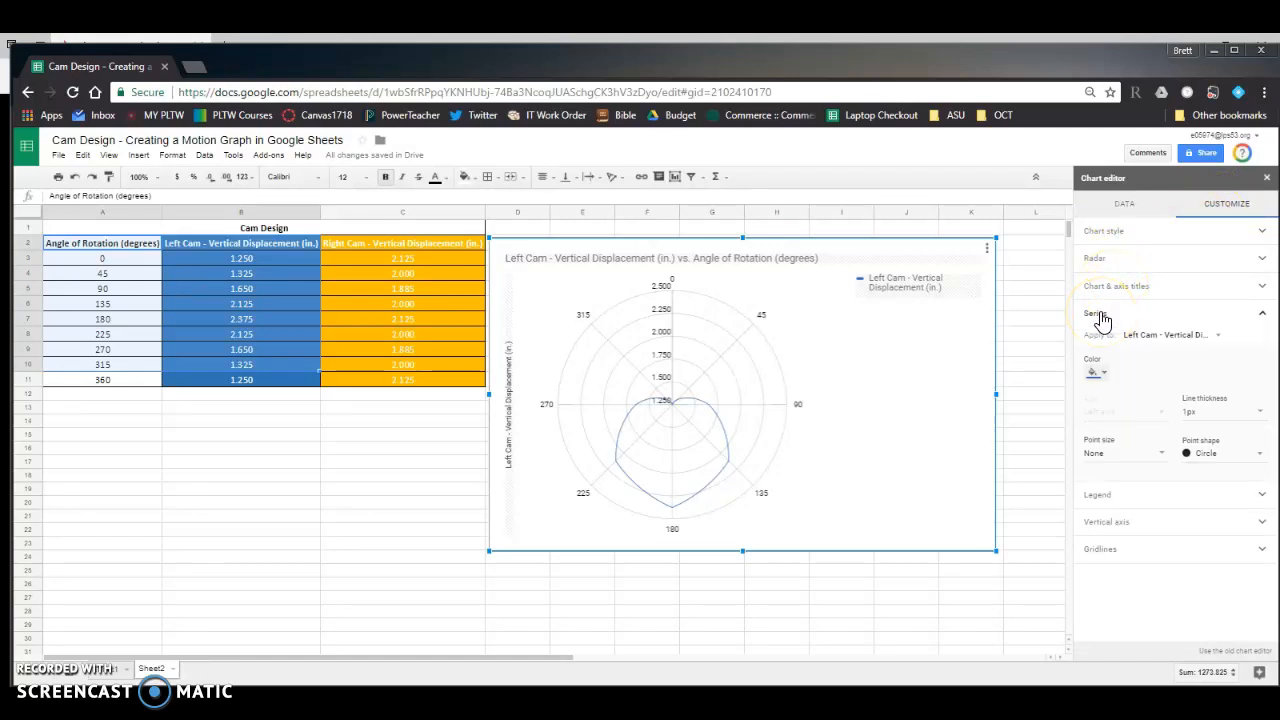
click(1120, 453)
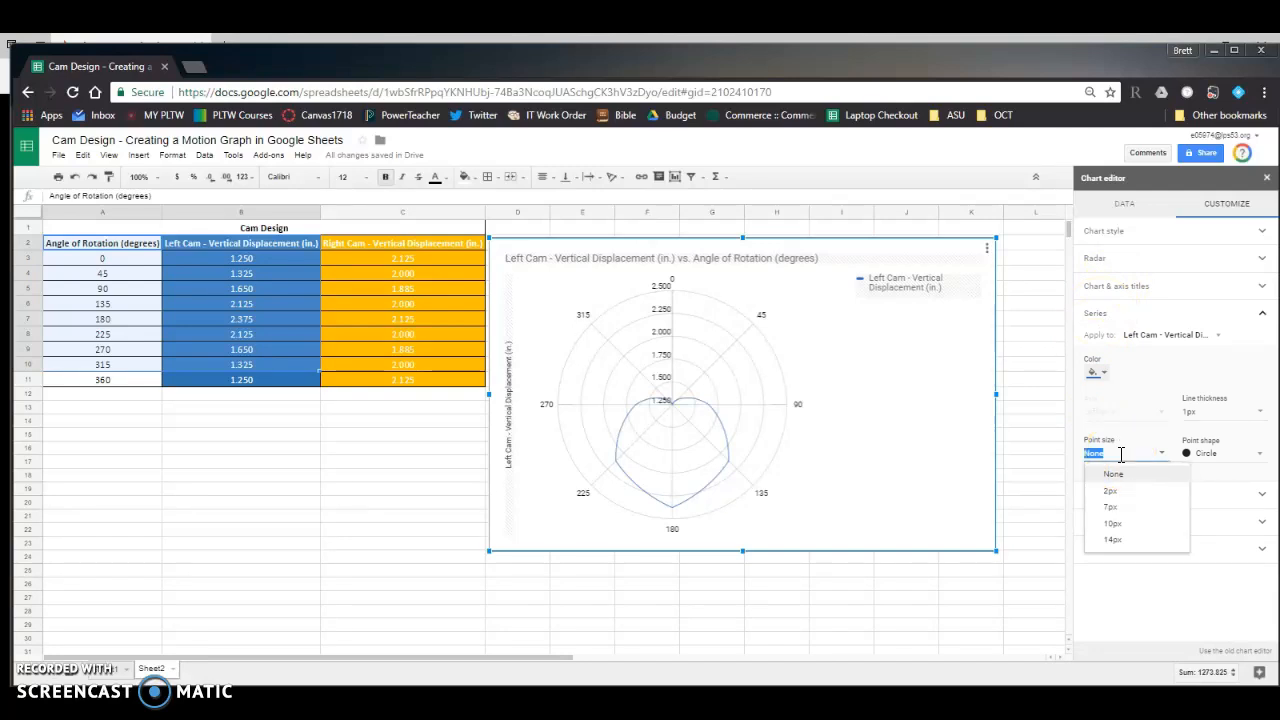
key(Return)
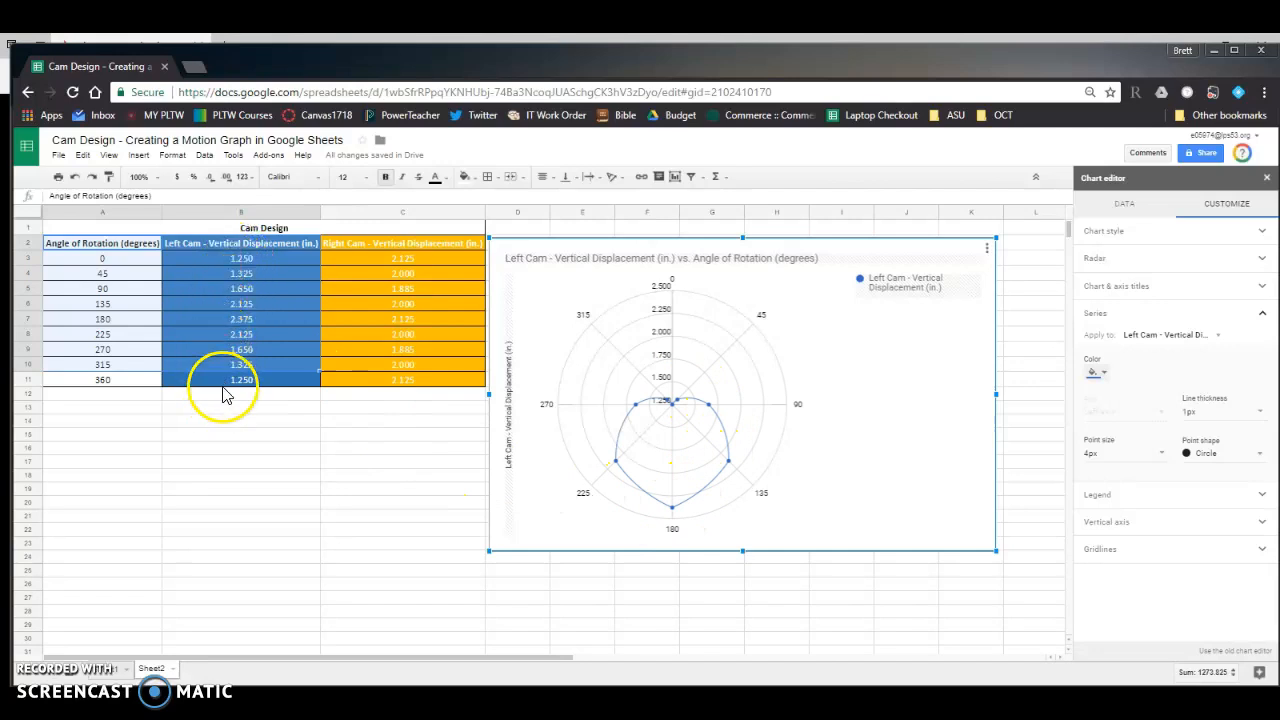
click(1157, 316)
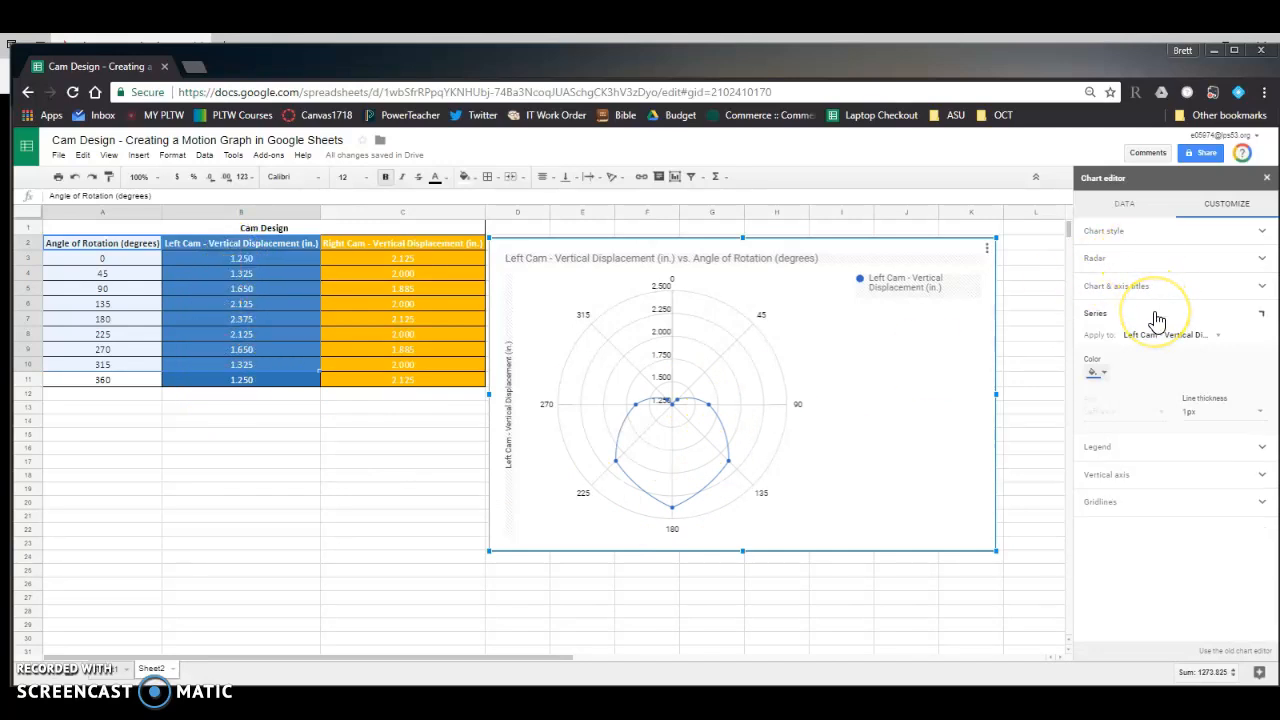
- Remove the legend from the left cam chart by setting its position to None
click(1134, 343)
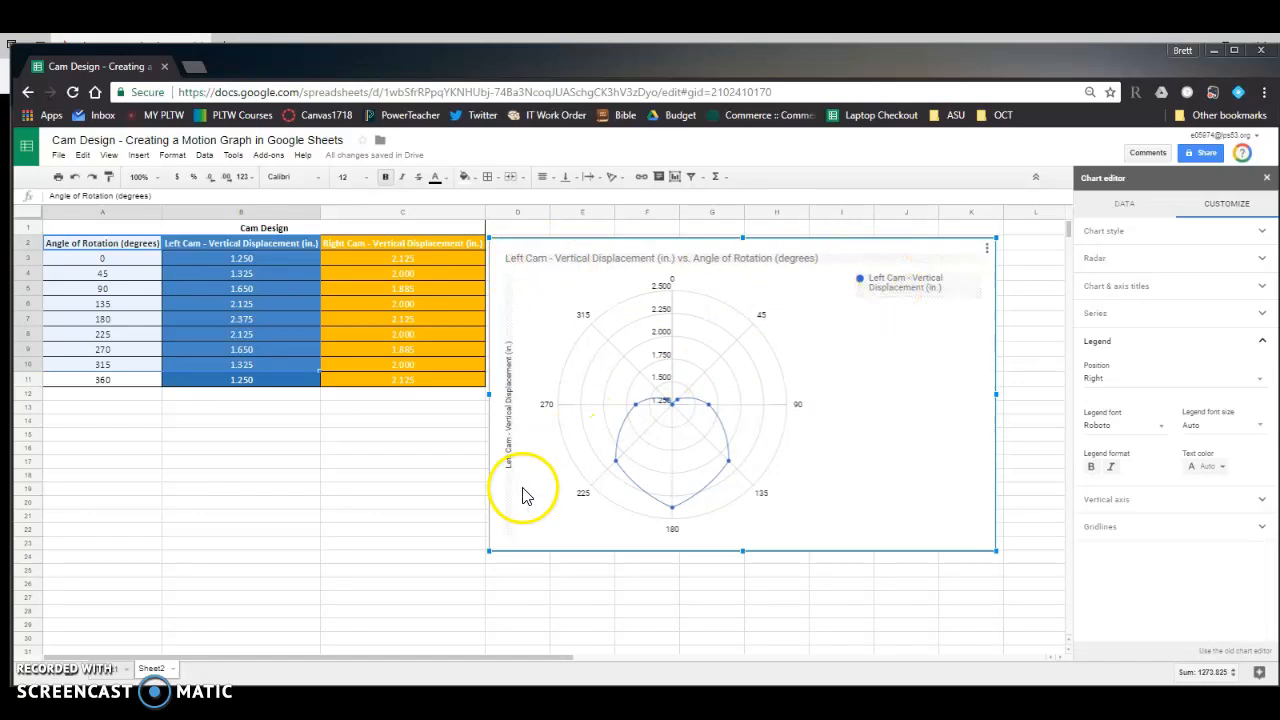
click(1118, 379)
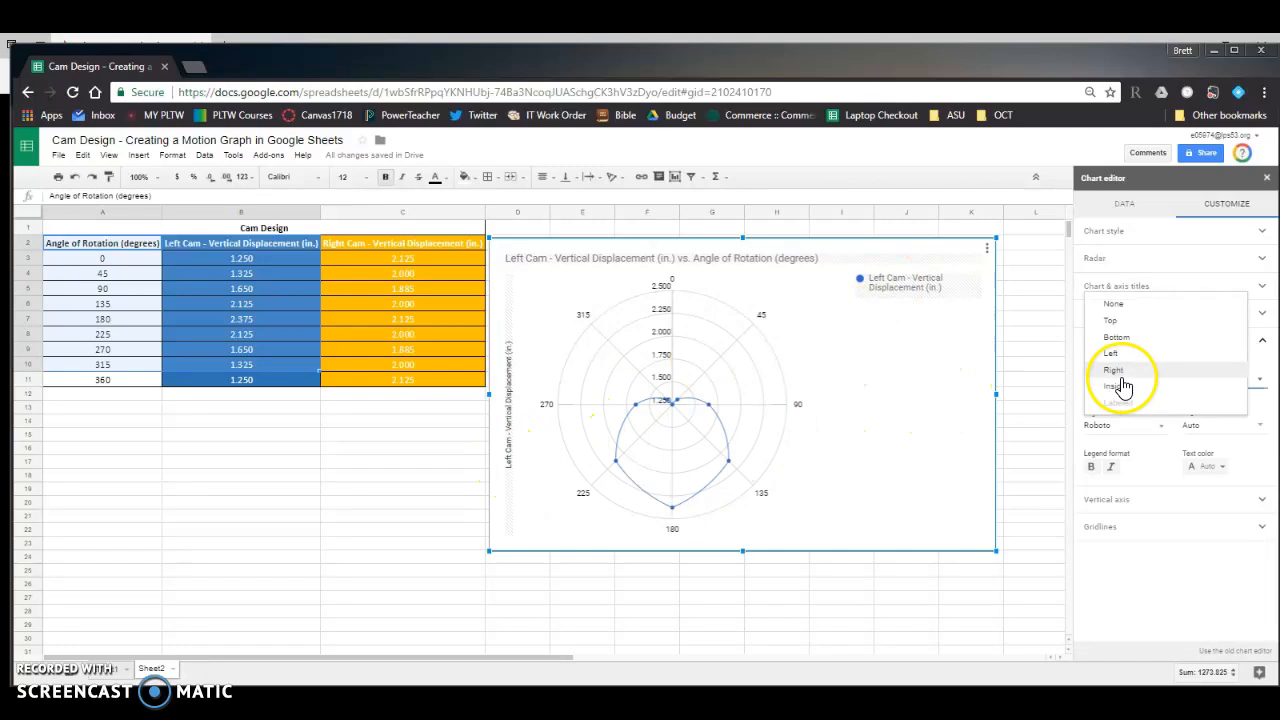
click(1114, 304)
click(1113, 346)
- Set the left cam chart's vertical axis from 0 to 2.5 and shift the chart slightly further away from the table
click(1108, 368)
click(1110, 414)
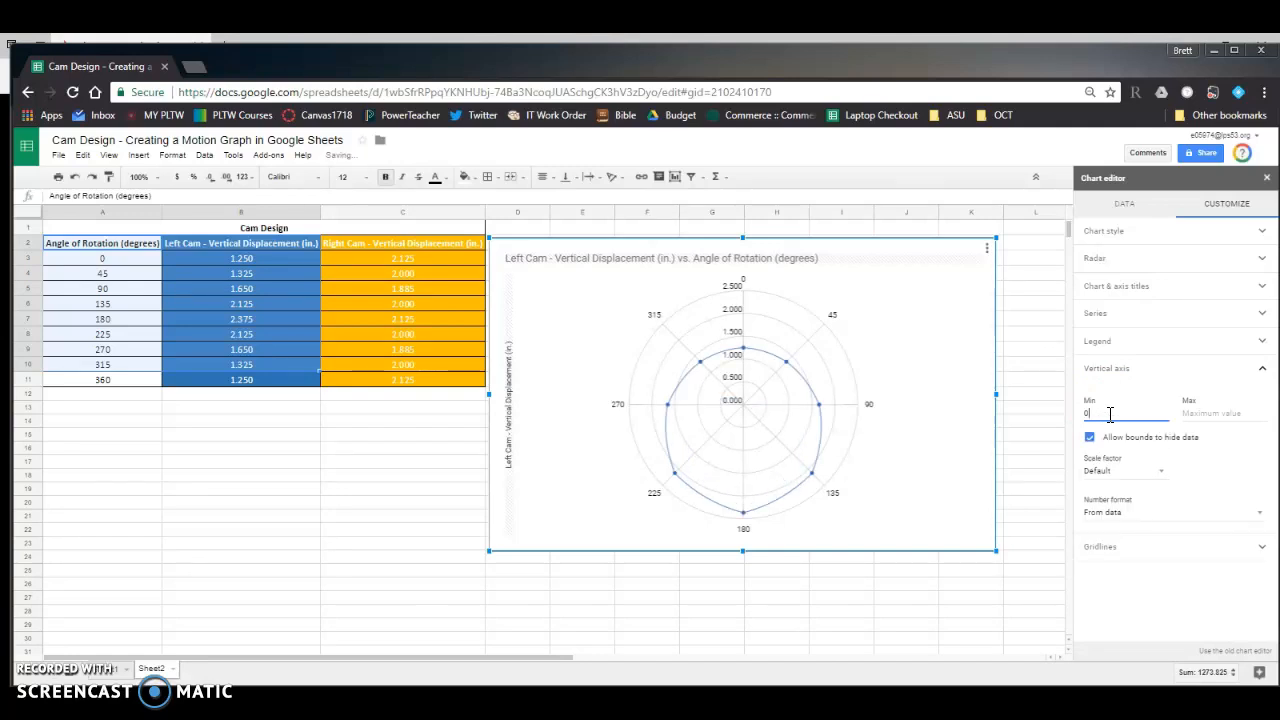
key(Tab)
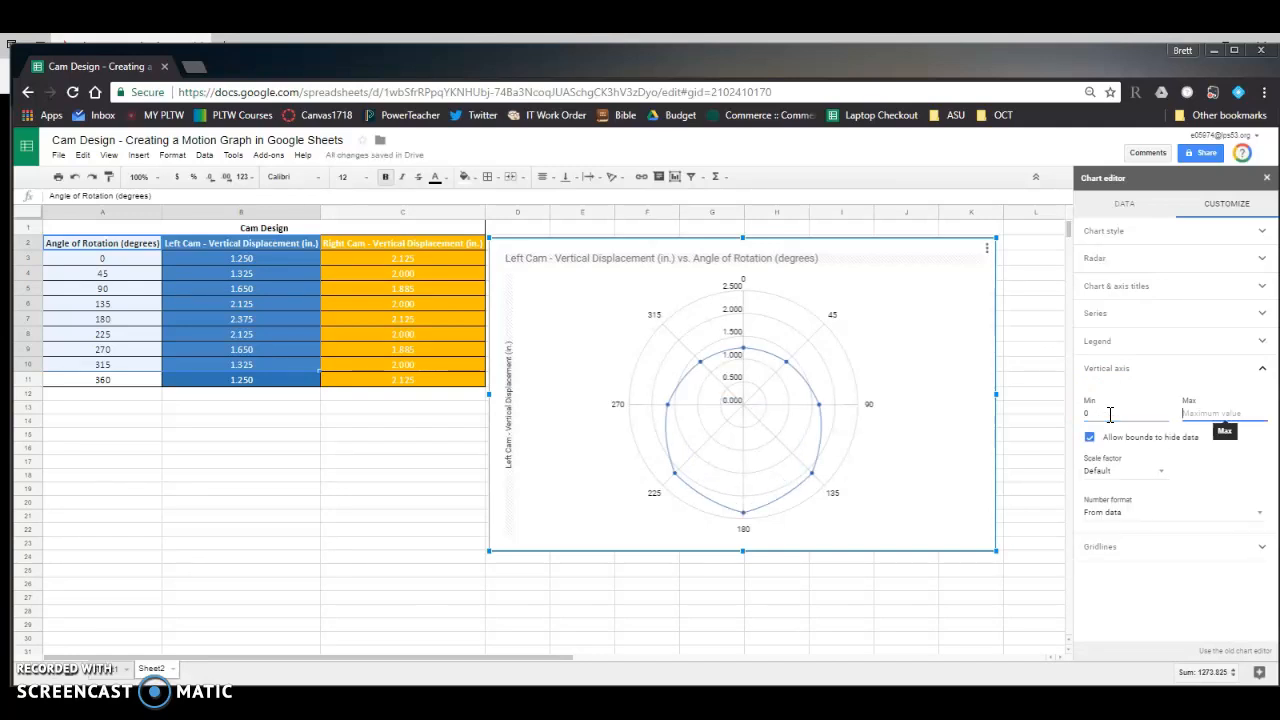
text(2.)
key(BackSpace)
key(BackSpace)
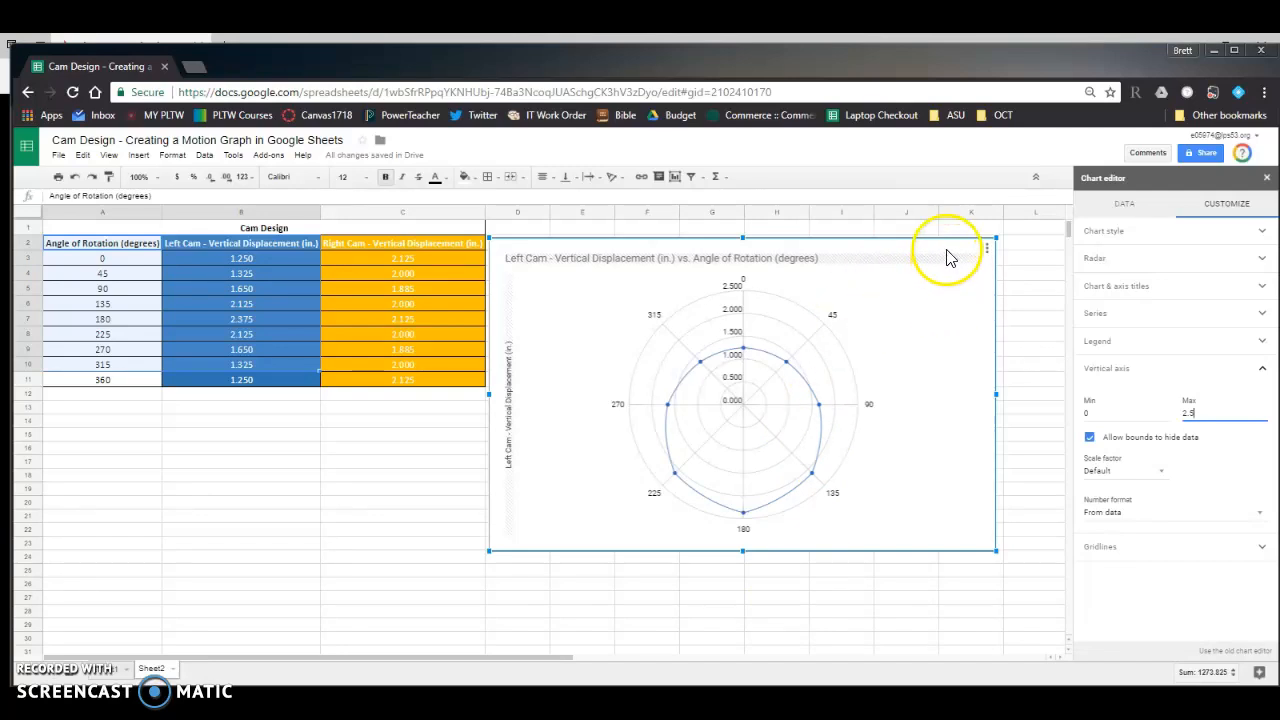
drag(950, 255, 972, 251)
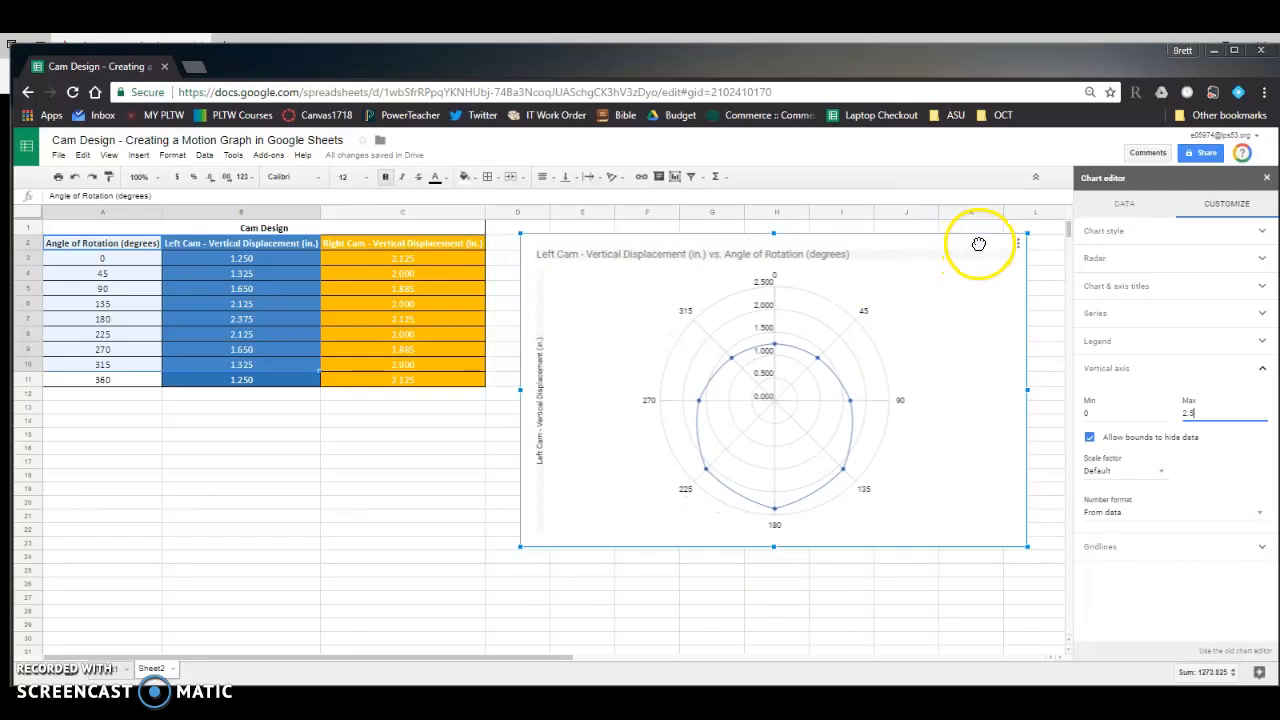
click(415, 552)
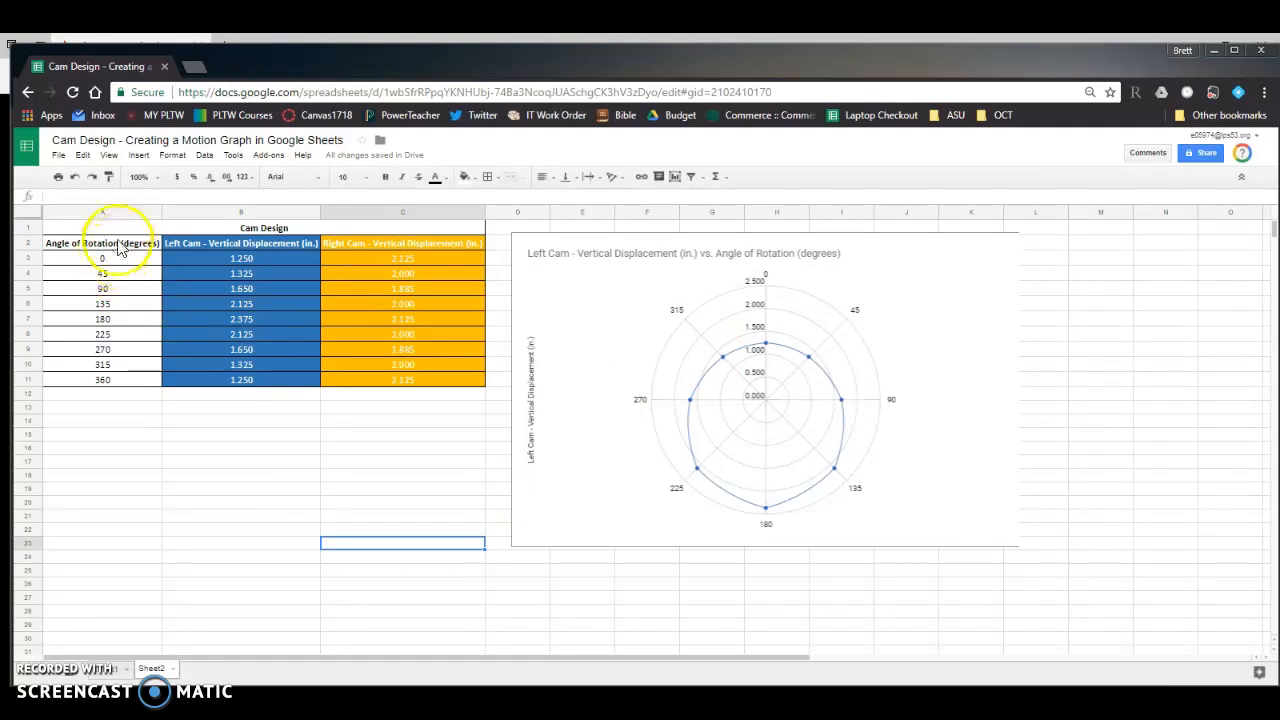
- Insert a radar chart from the angle values in A2:A10 and the right cam displacements in C2:C10
drag(118, 250, 104, 368)
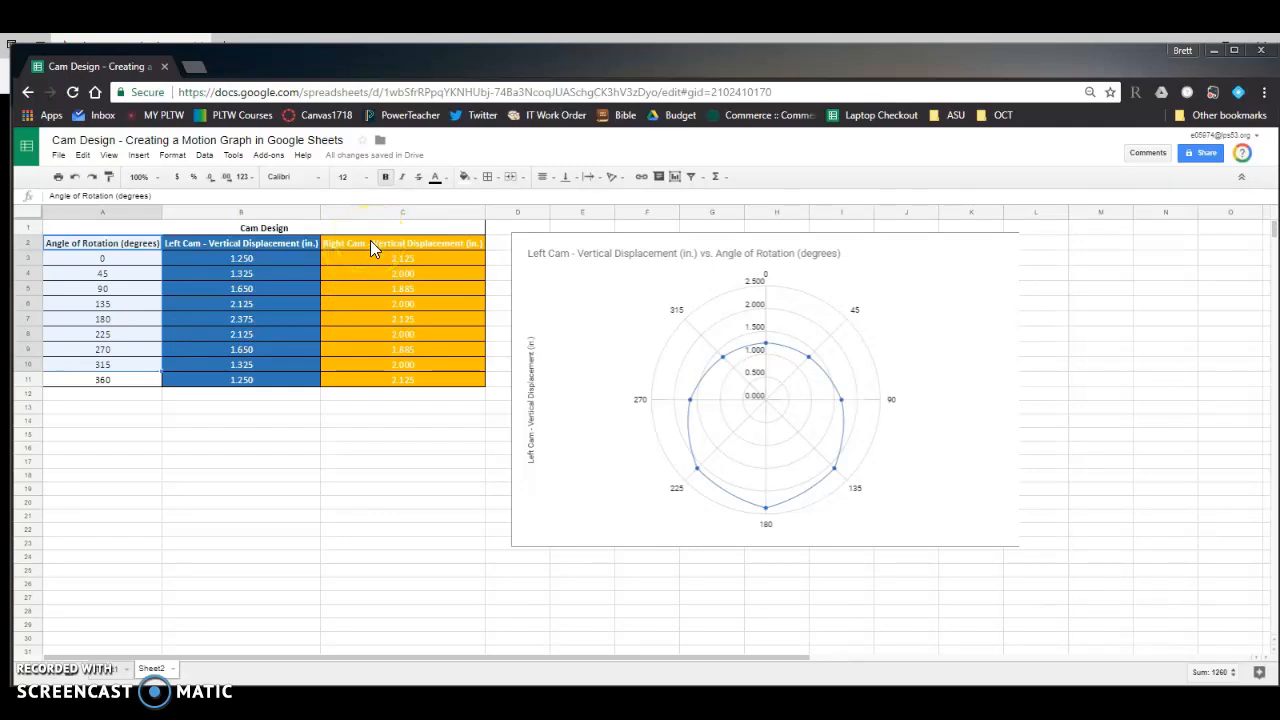
drag(370, 240, 372, 372)
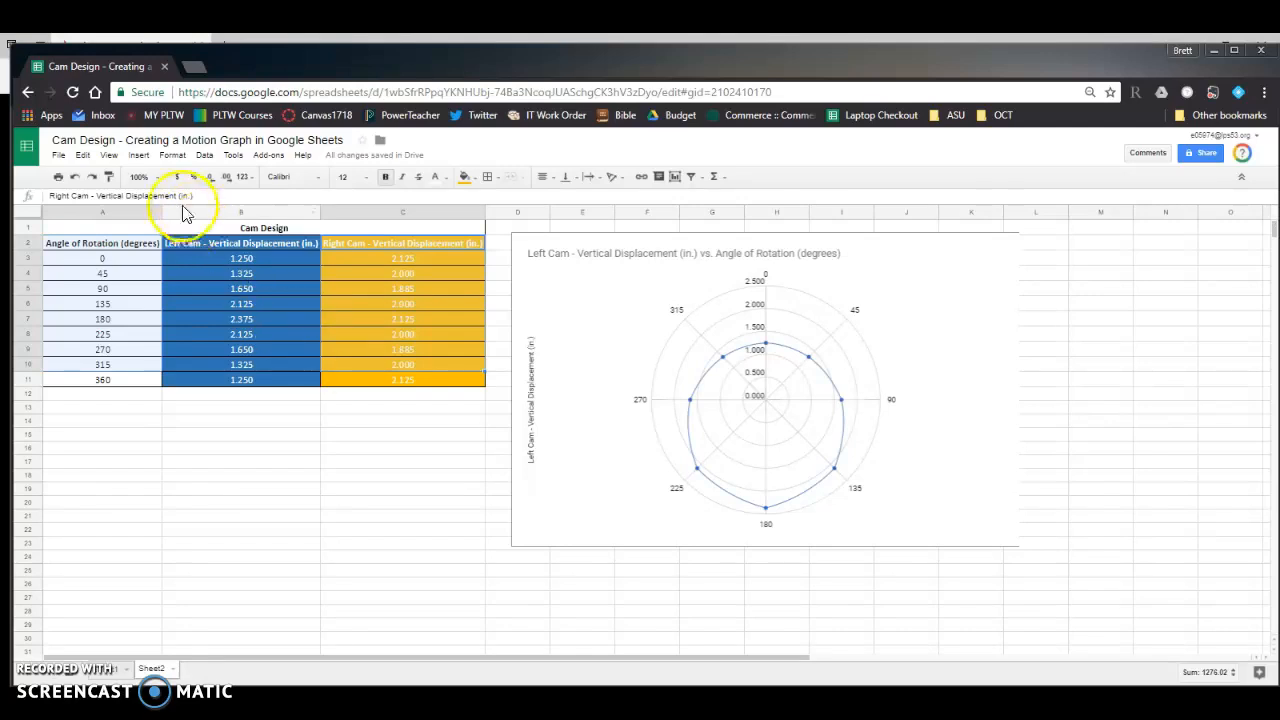
click(139, 156)
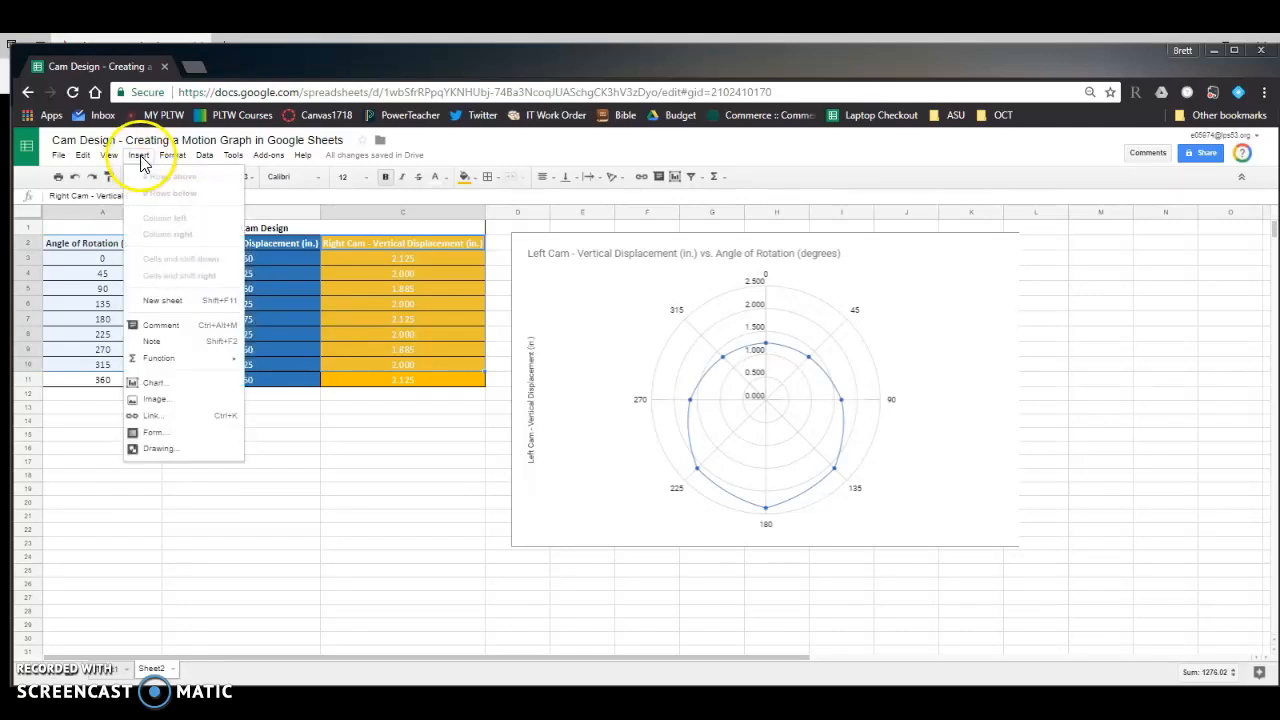
click(153, 385)
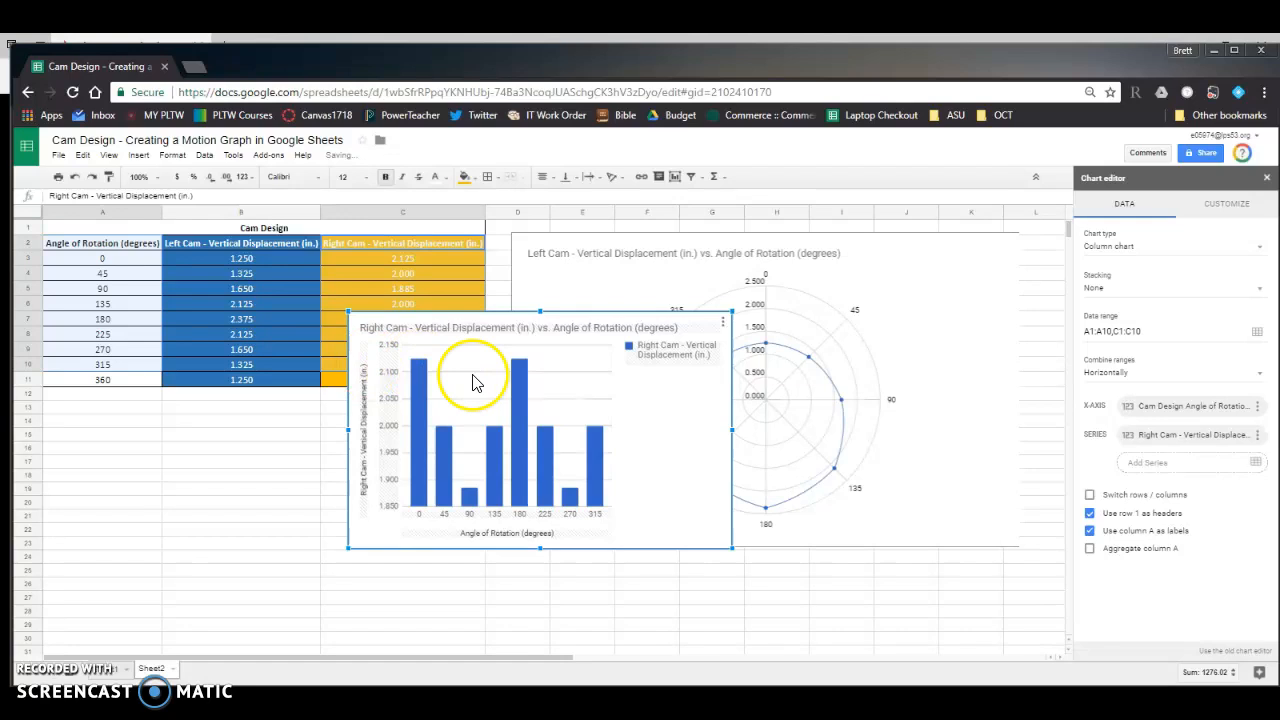
click(1134, 247)
scroll(1229, 400, down, 10)
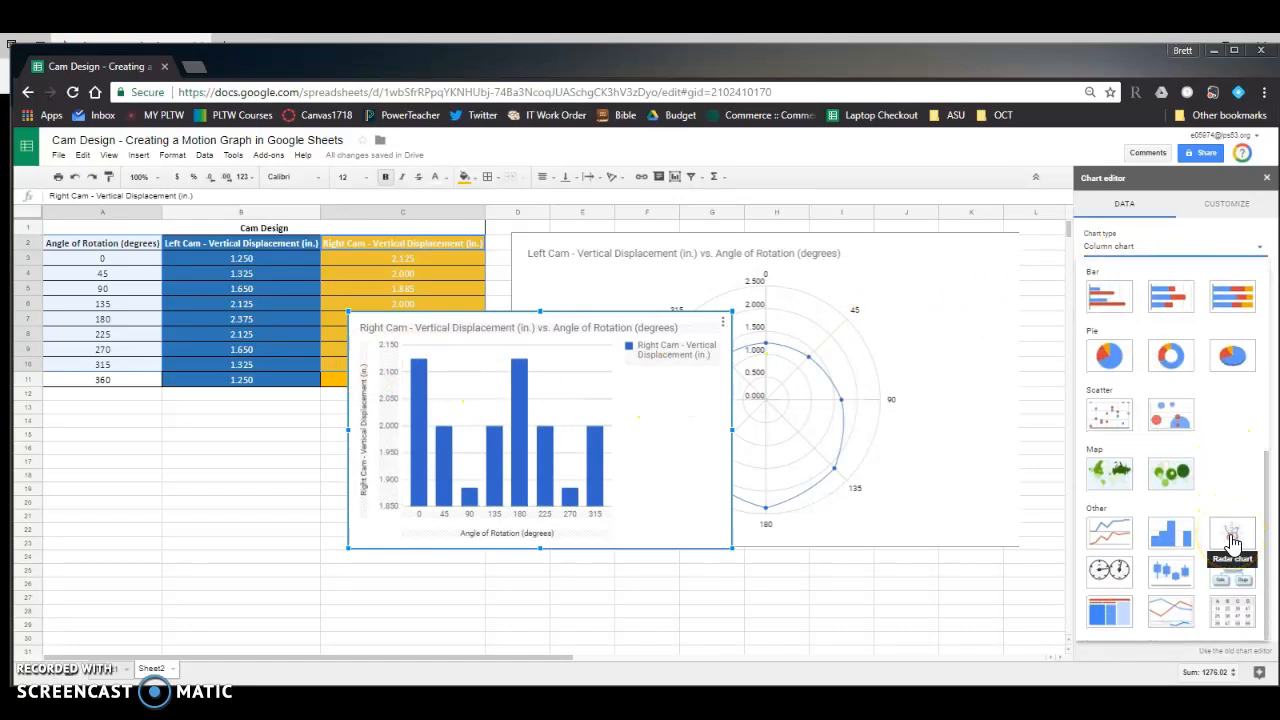
click(1232, 541)
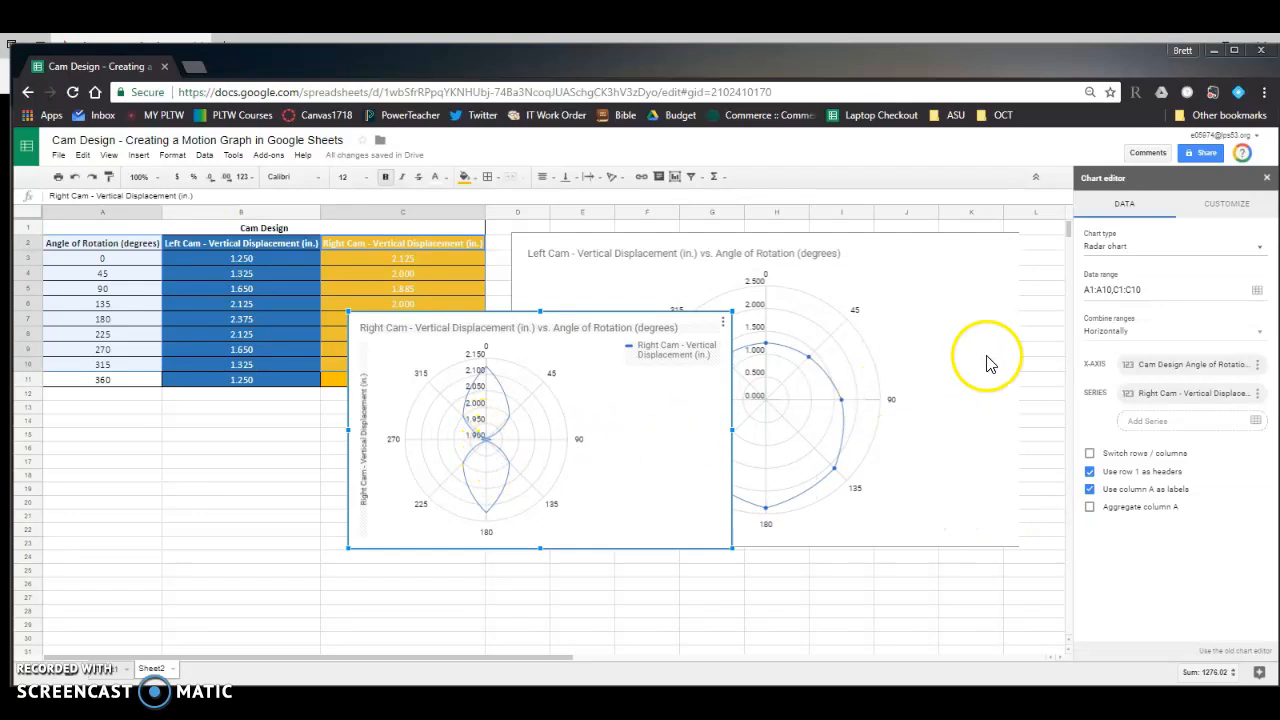
- Set the point size of the right cam series to 4px
click(1233, 204)
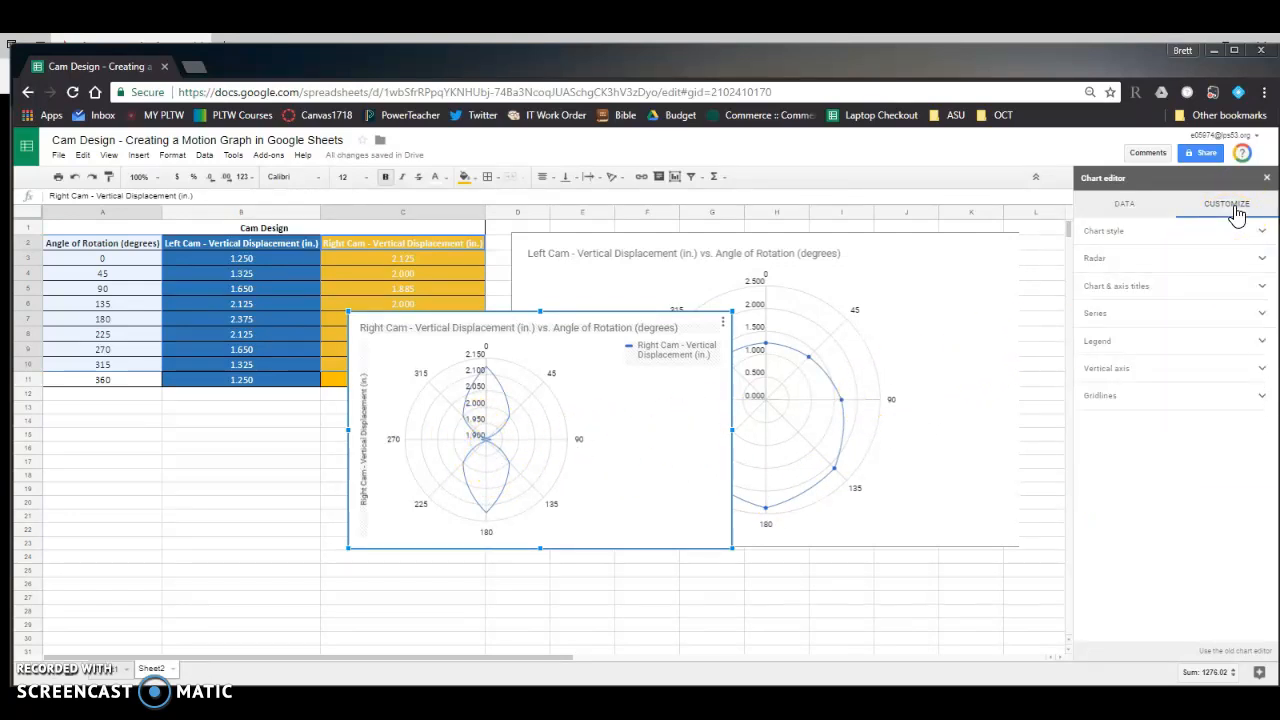
click(1100, 314)
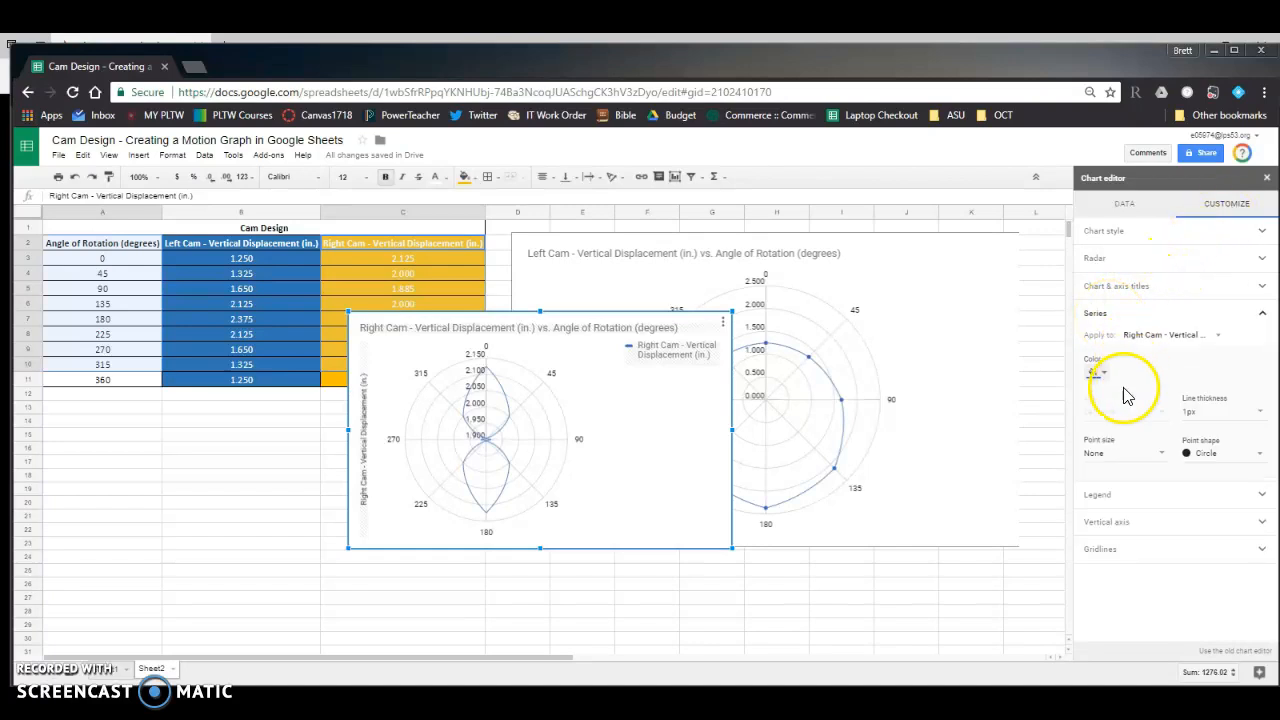
click(1113, 451)
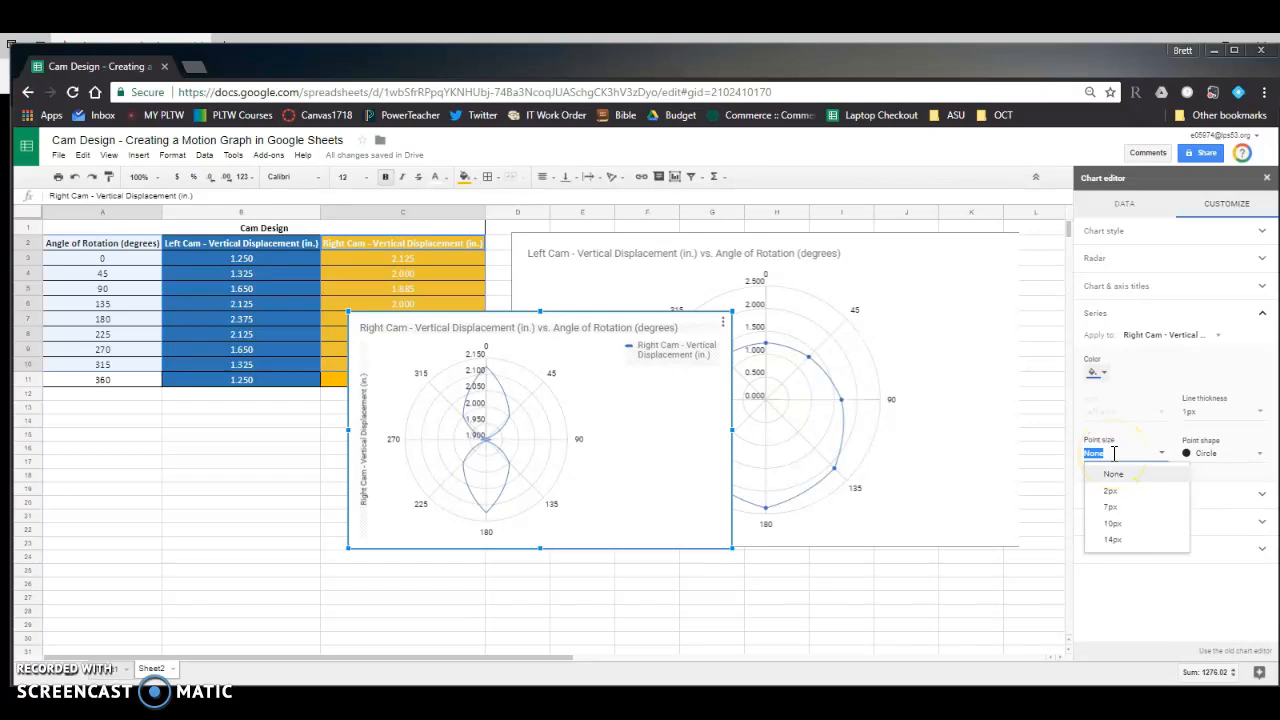
text(4)
key(Return)
click(1143, 318)
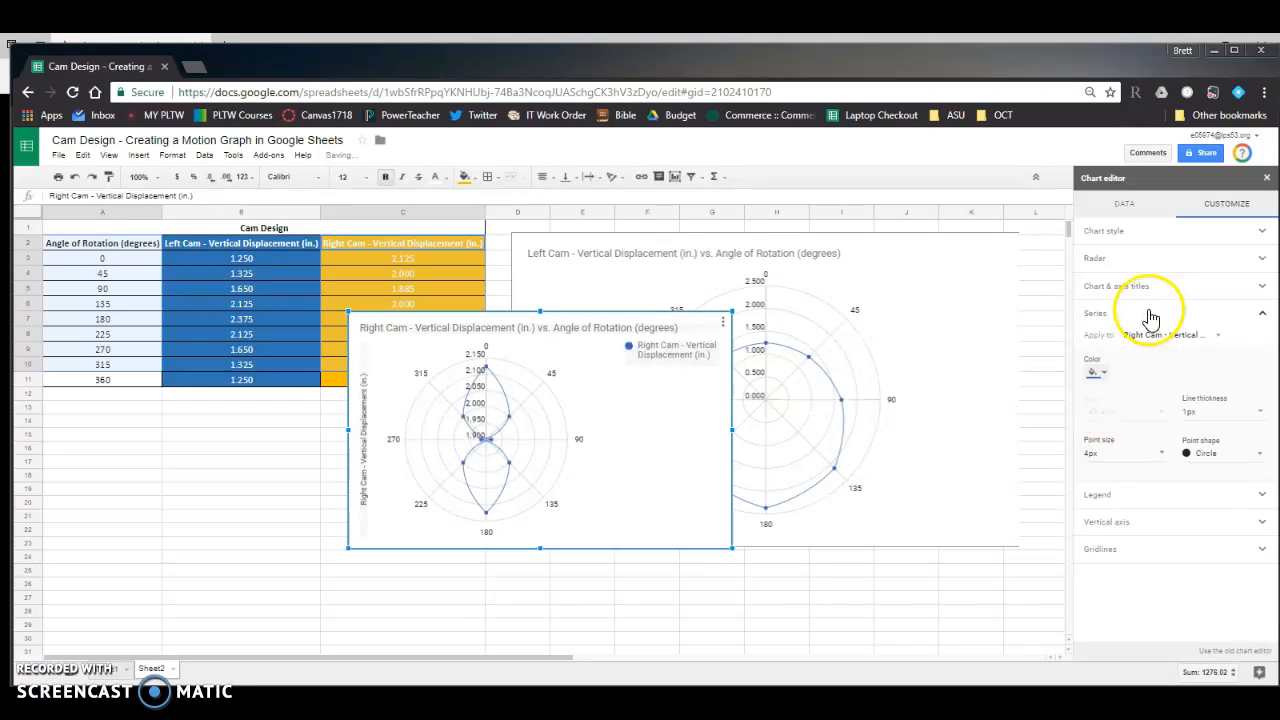
- Remove the legend from the right cam chart by setting its position to None
click(1123, 345)
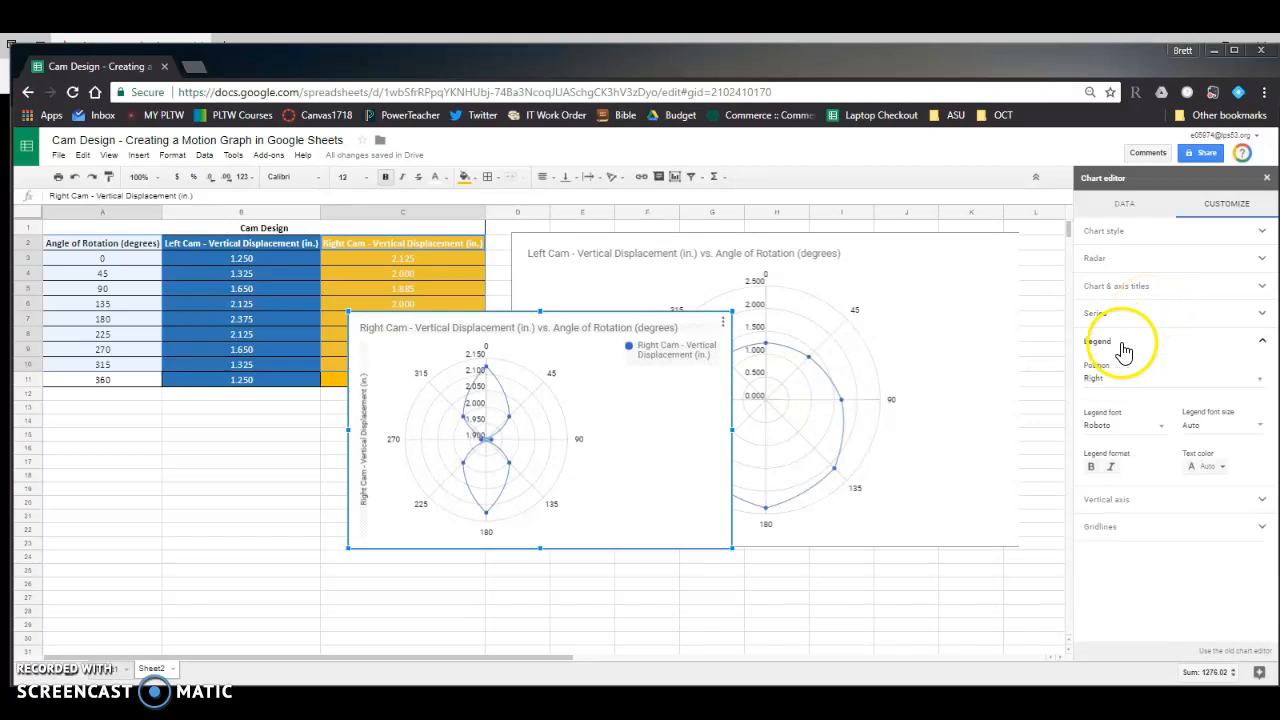
click(1122, 376)
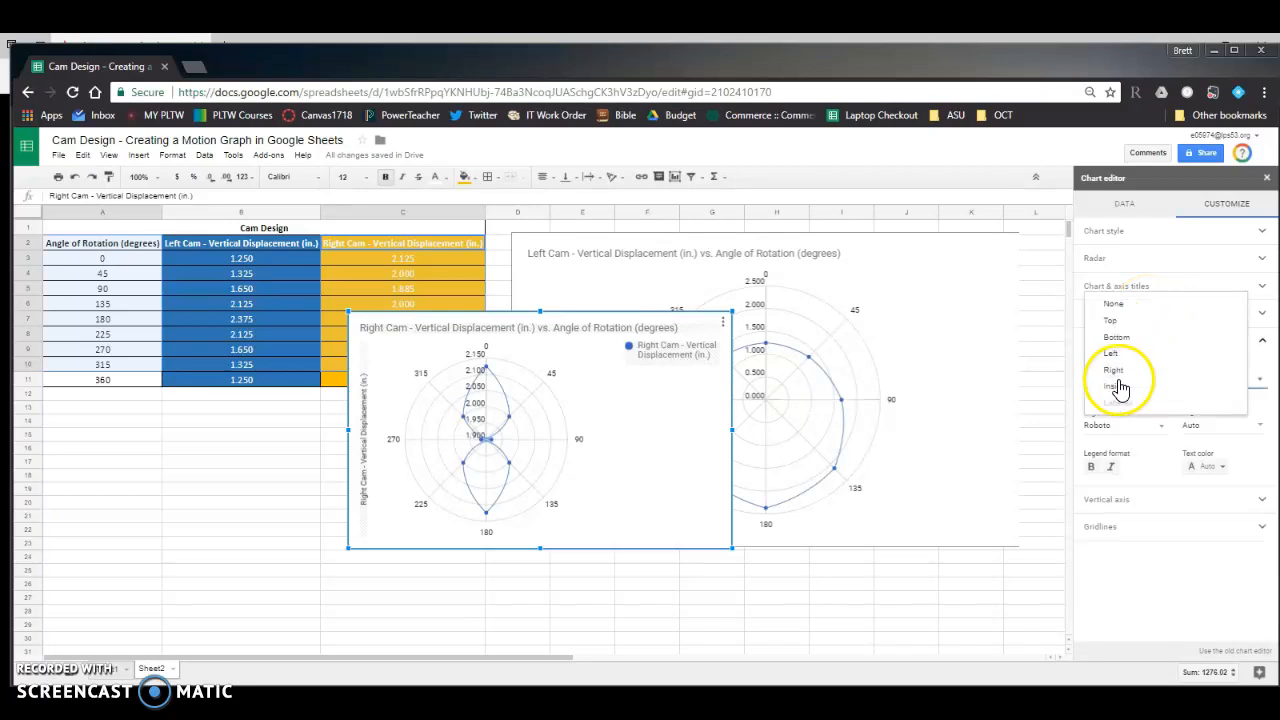
click(1130, 308)
click(1107, 353)
- Set the right cam chart's vertical axis minimum to 0 and maximum to 2.5, and finish editing the chart
click(1107, 368)
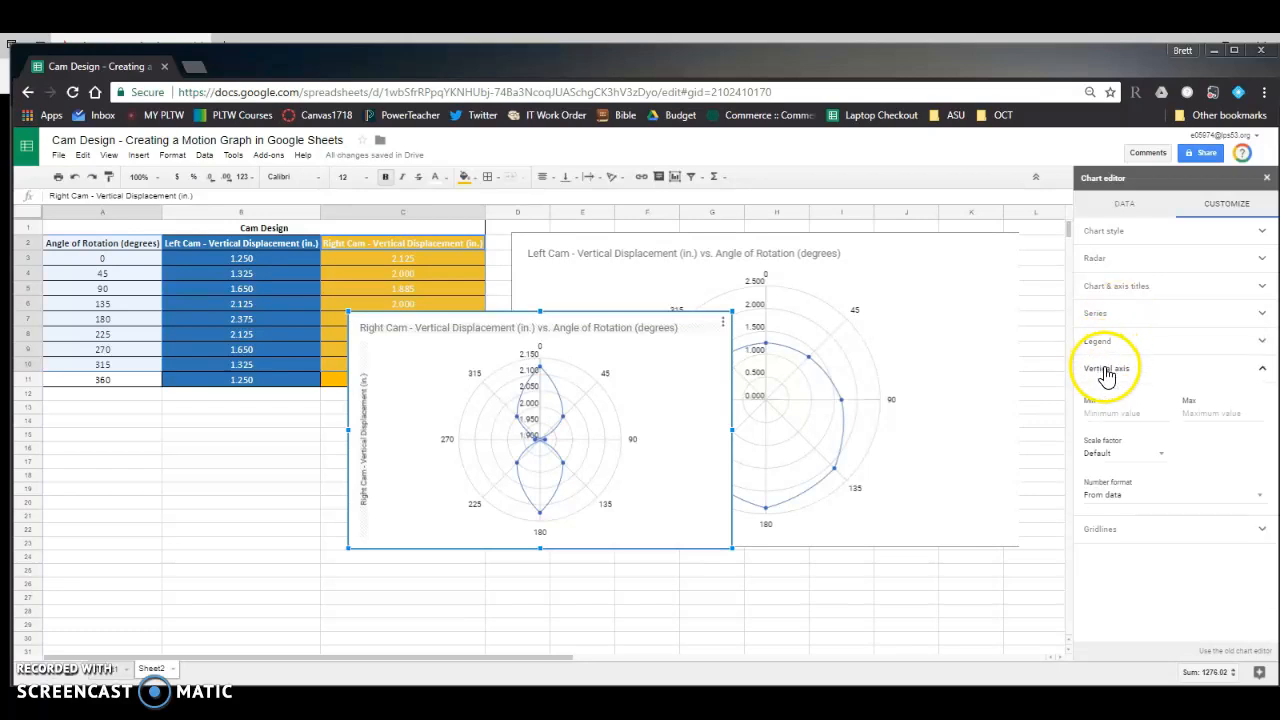
click(1114, 408)
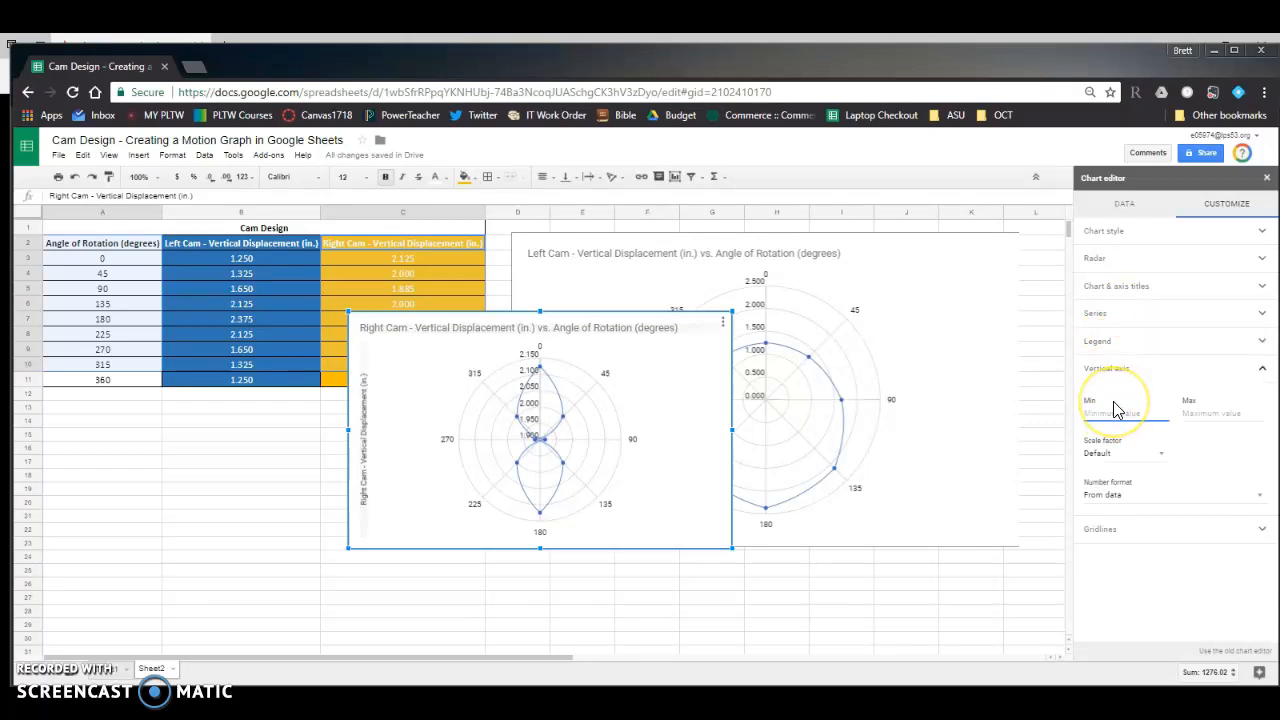
text(0)
key(Tab)
text(2.5)
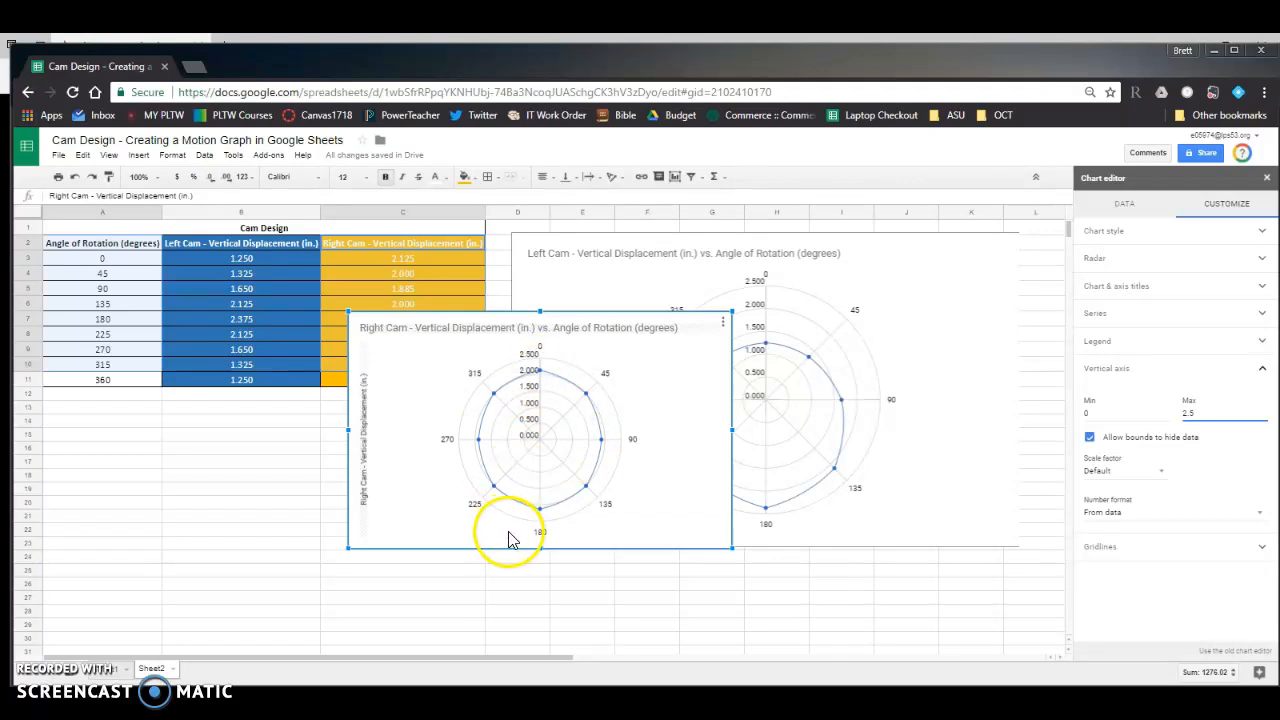
mouse_move(541, 520)
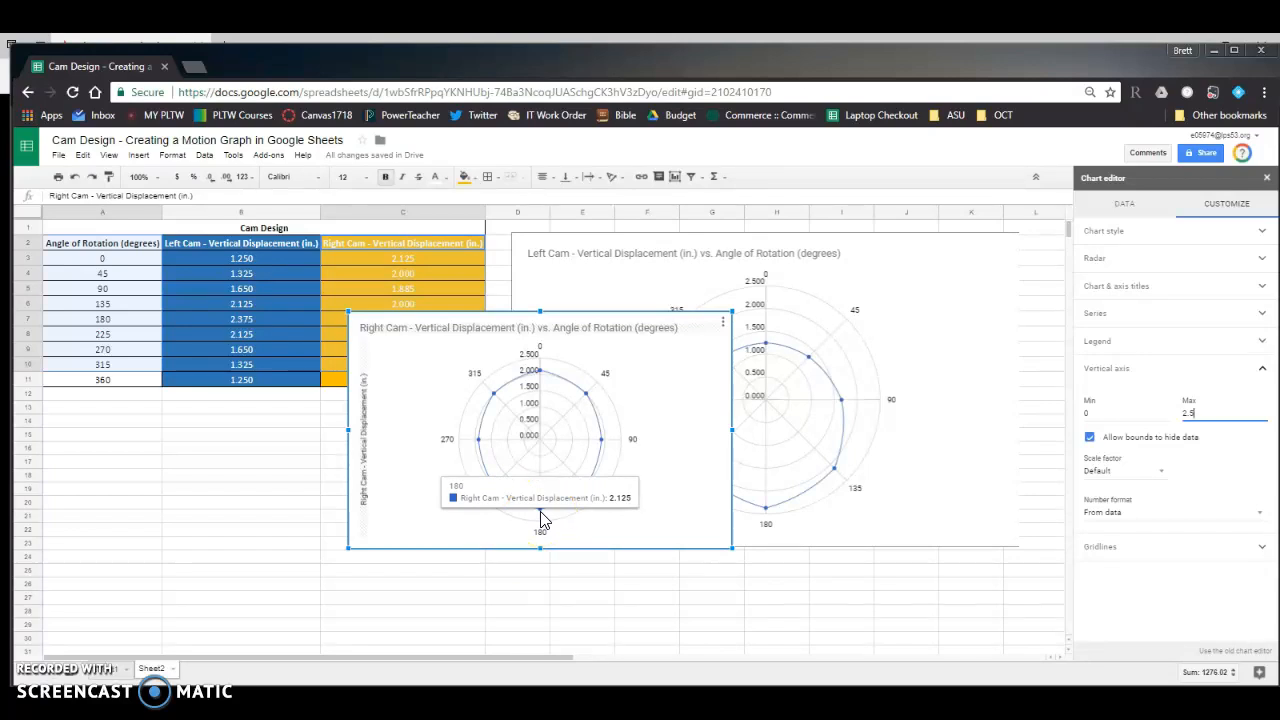
click(558, 560)
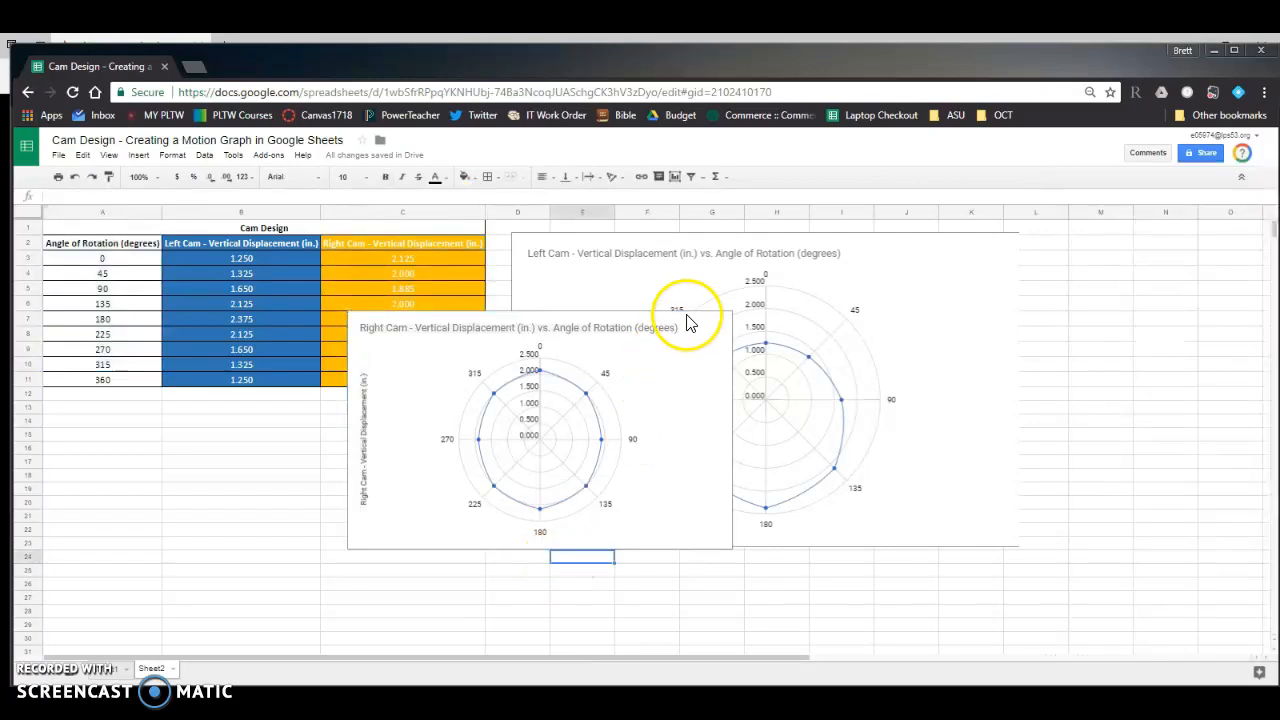
- Move the right cam chart below the data table, clear of the left cam chart
click(652, 338)
drag(663, 323, 421, 411)
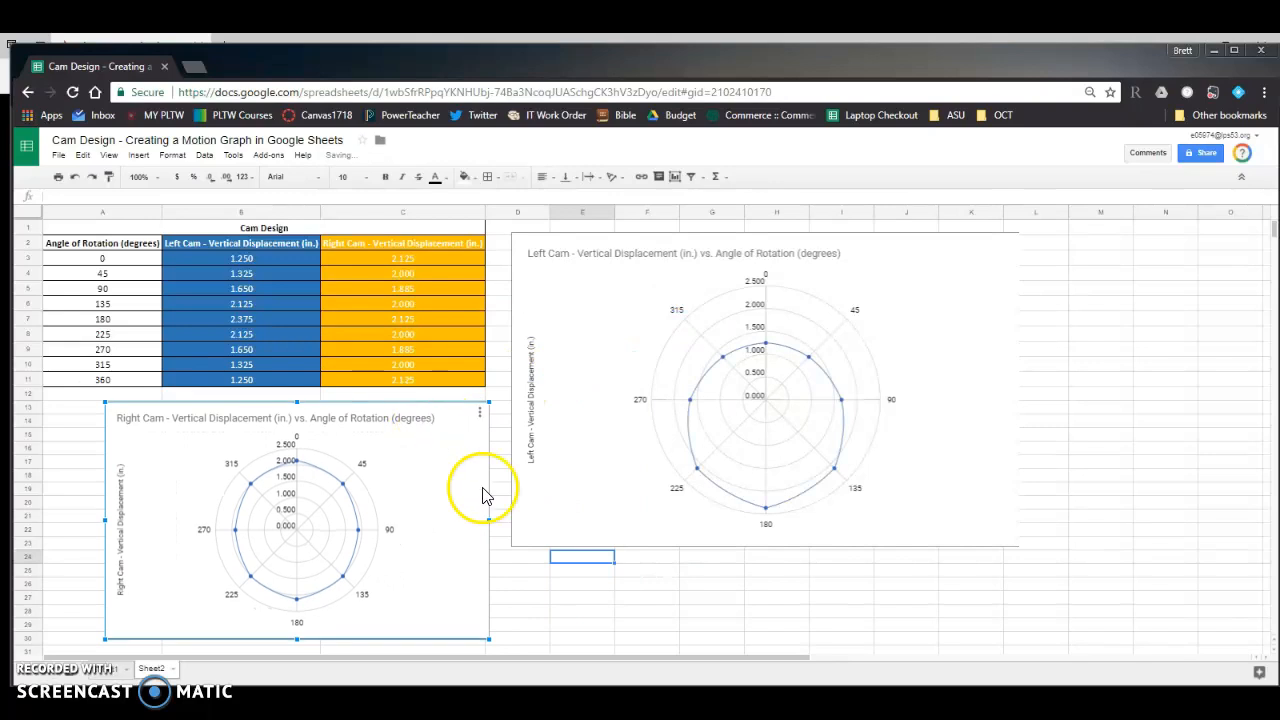
click(520, 570)
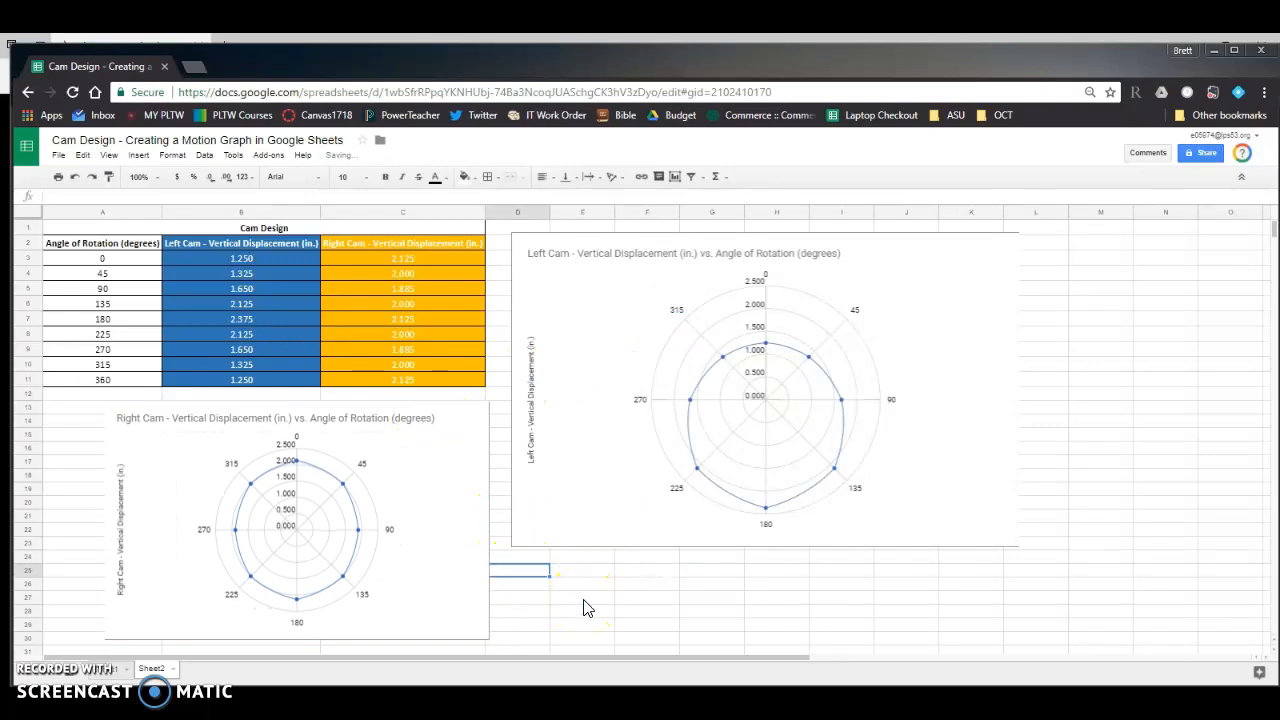